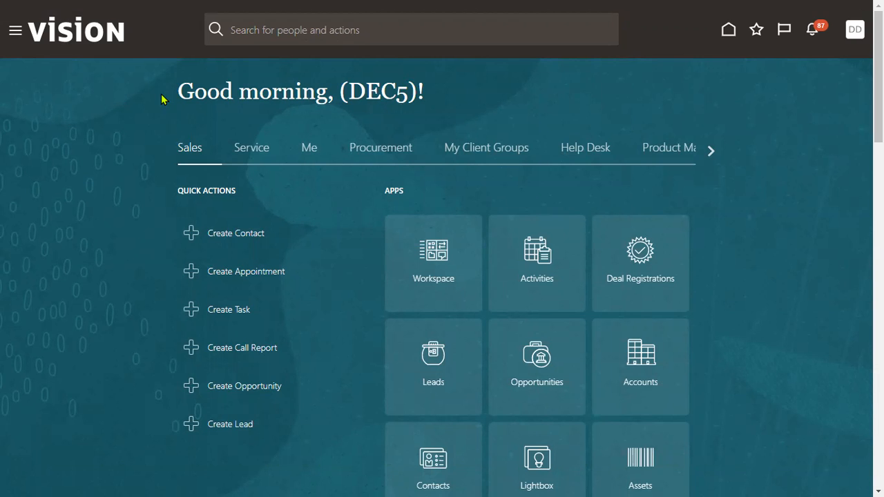
Step: Open the Security Console from the Navigator's Tools group
left_click(16, 31)
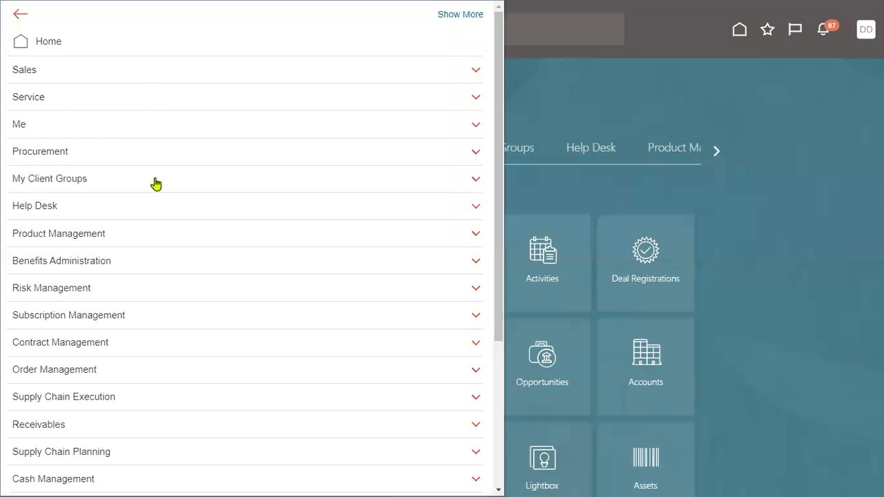
scroll(255, 199, "down", 3)
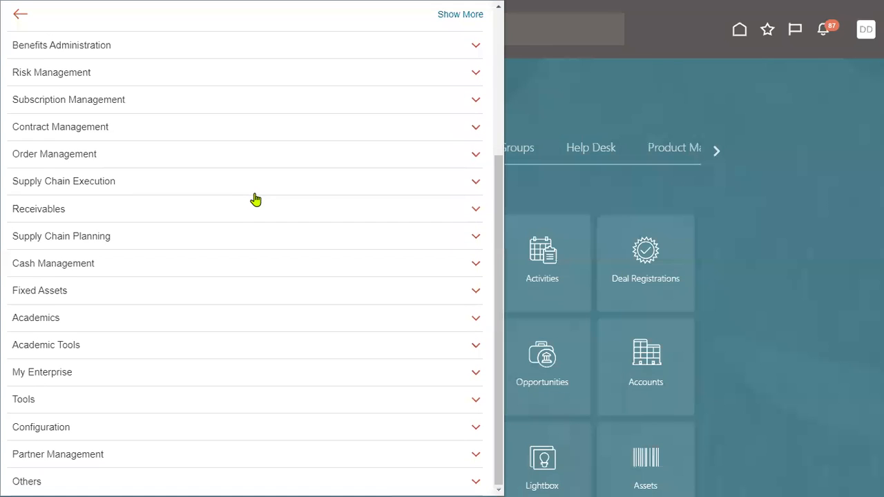
left_click(118, 401)
scroll(219, 374, "down", 3)
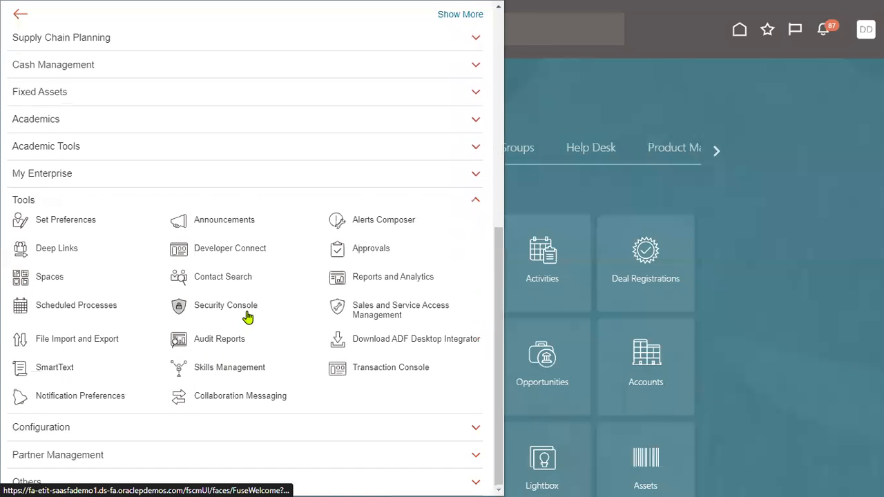
left_click(246, 308)
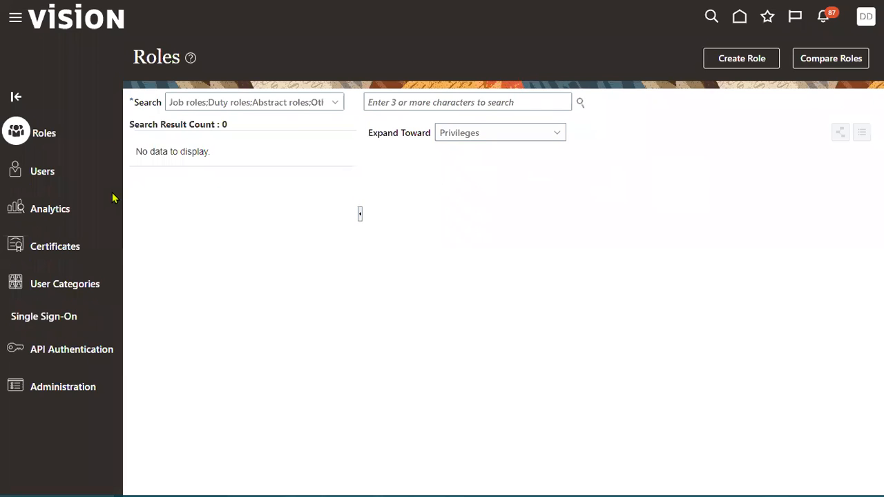
Step: Search the user accounts for SCM_IMPL
left_click(47, 174)
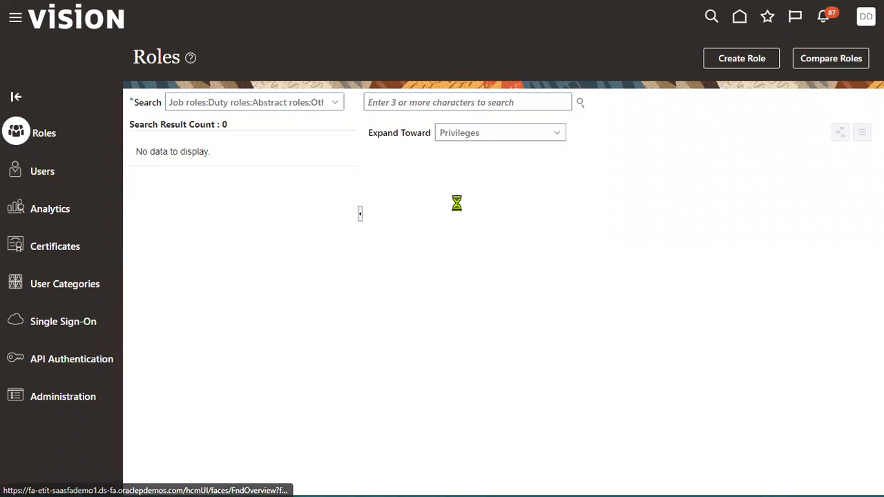
left_click(466, 100)
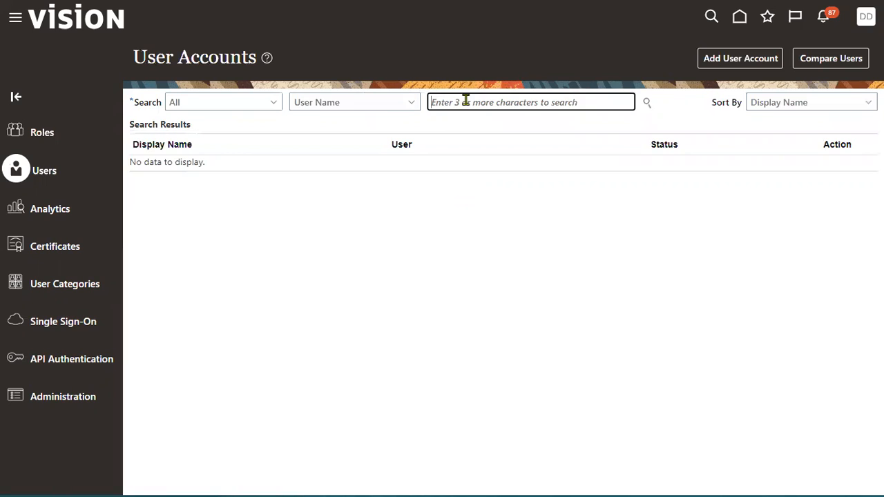
type("SCM_IMP")
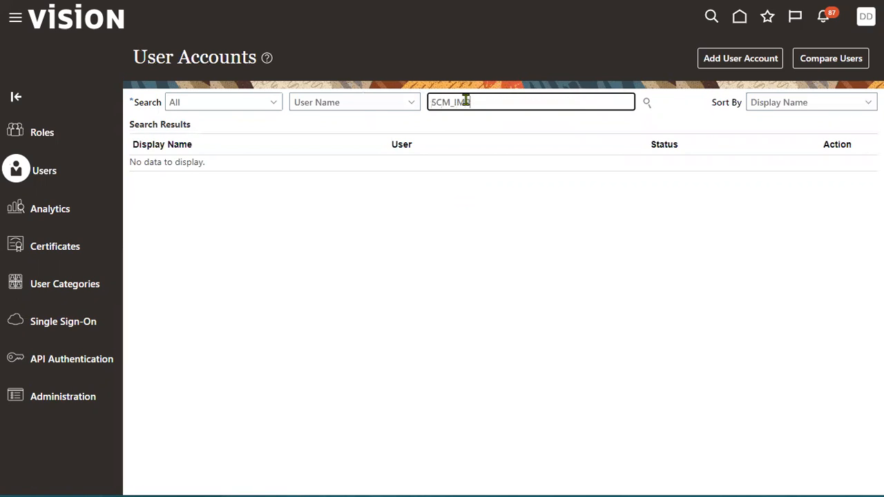
type("L")
key("Return")
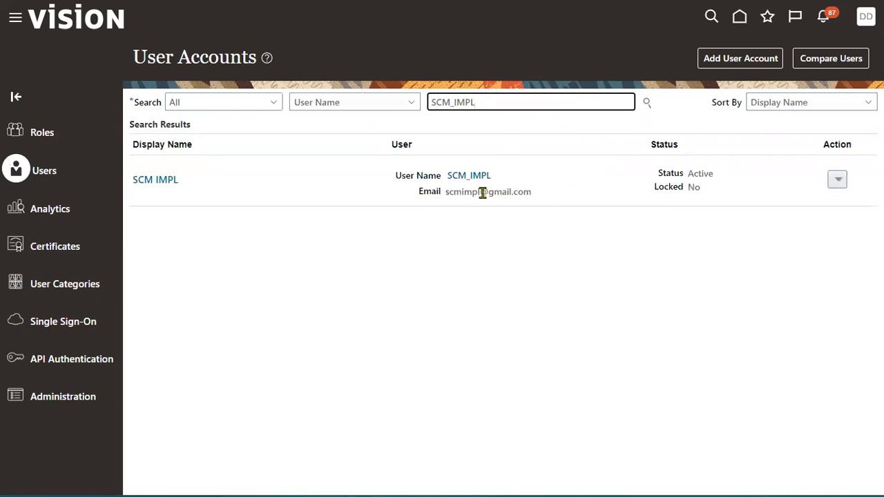
Step: Review the SCM_IMPL account's assigned roles, then return to the search results
double_click(698, 173)
double_click(694, 187)
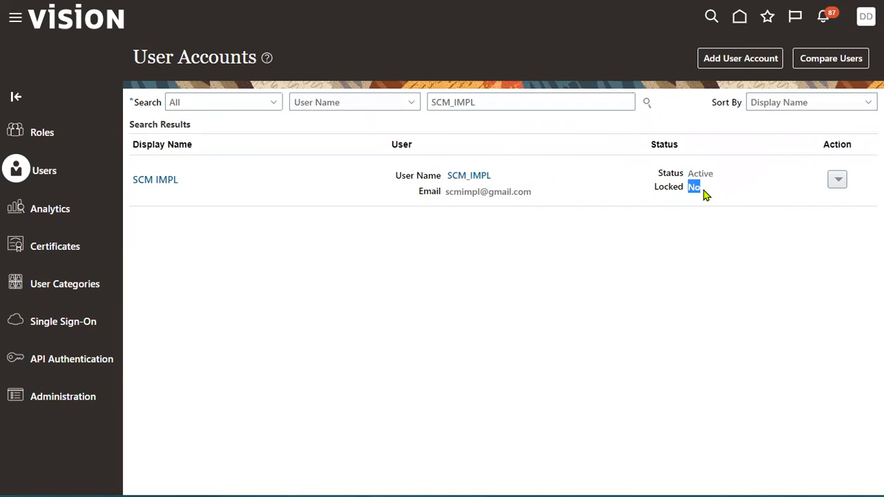
left_click(463, 181)
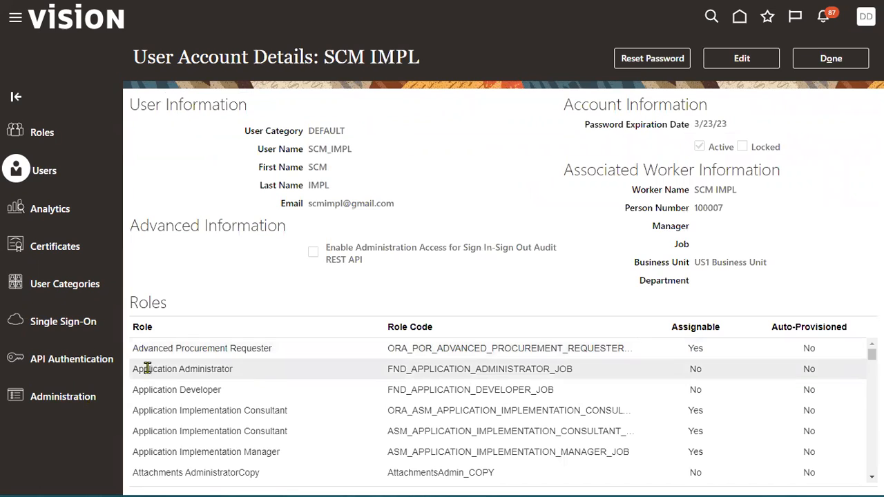
scroll(150, 403, "down", 3)
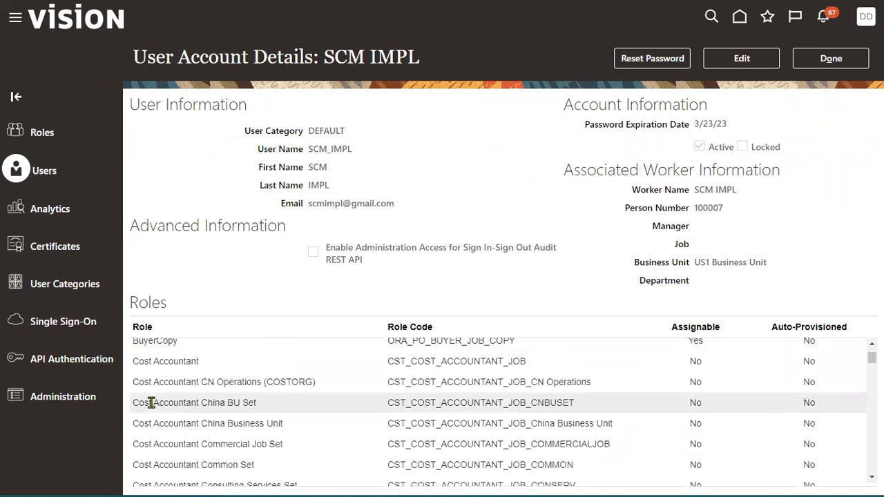
scroll(150, 402, "down", 3)
scroll(150, 404, "up", 5)
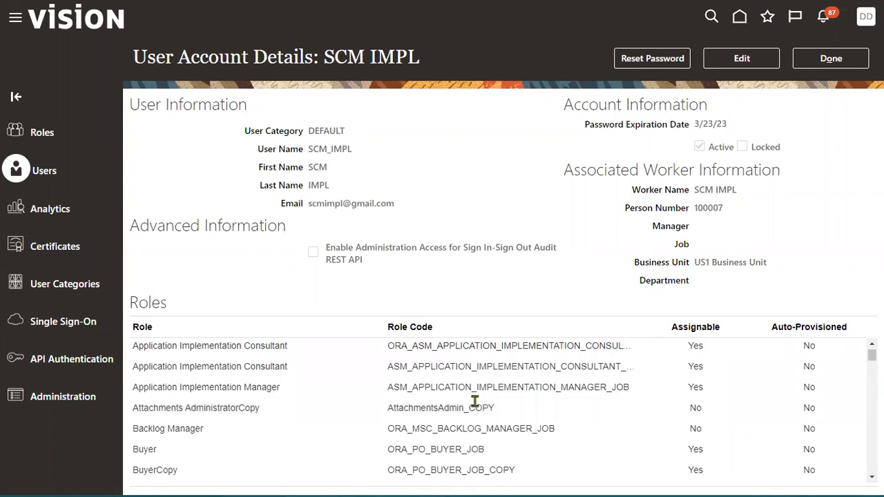
left_click(834, 58)
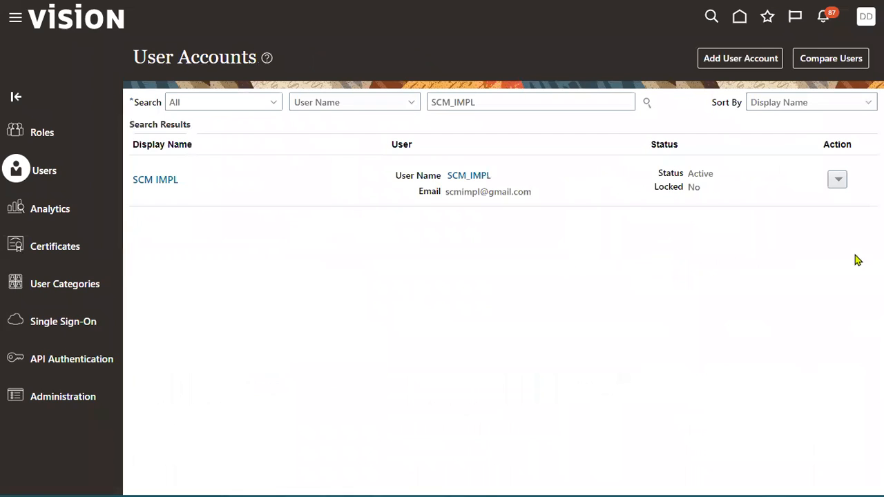
Step: Choose Copy User for the SCM_IMPL account to get a prefilled Add User Account form
left_click(838, 181)
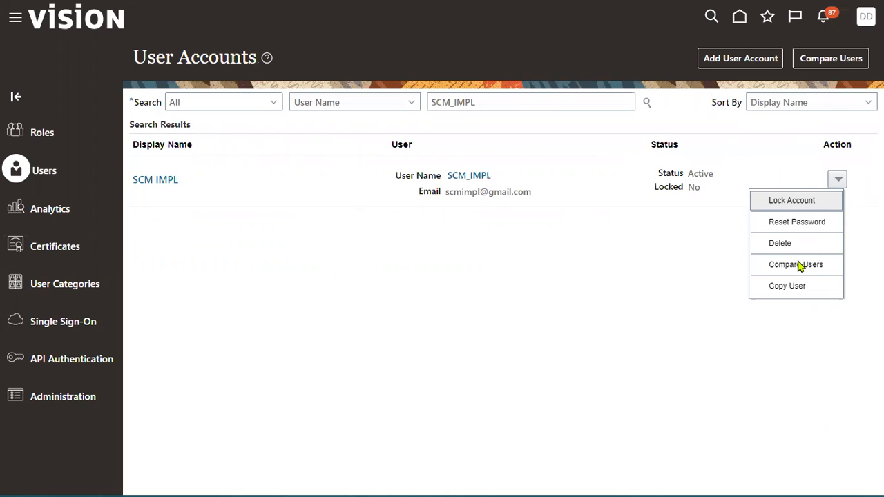
left_click(816, 290)
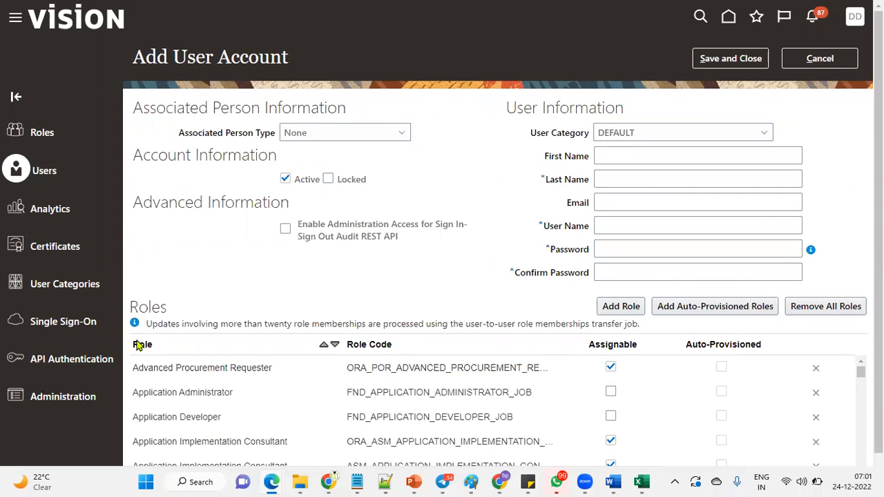
Step: Enter first name SCM and last name IMPL22 for the copied user
left_click_drag(131, 307, 189, 308)
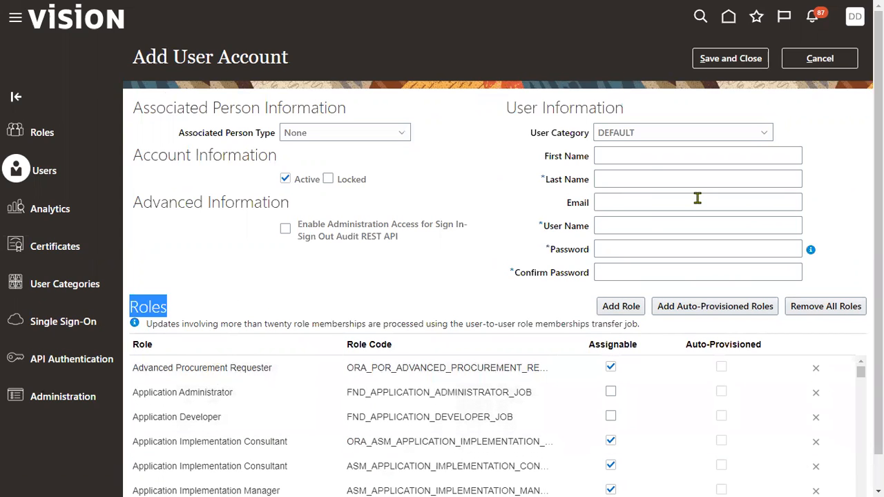
left_click(642, 155)
type("S")
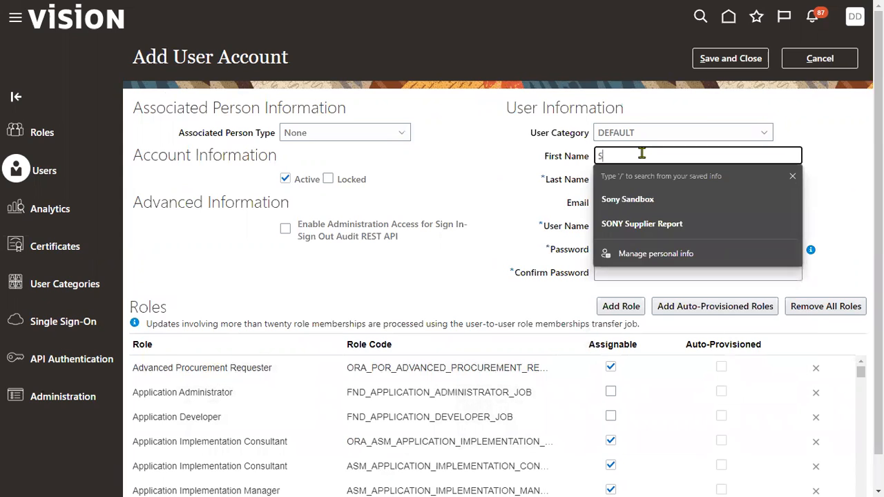
type("CM_IMPL")
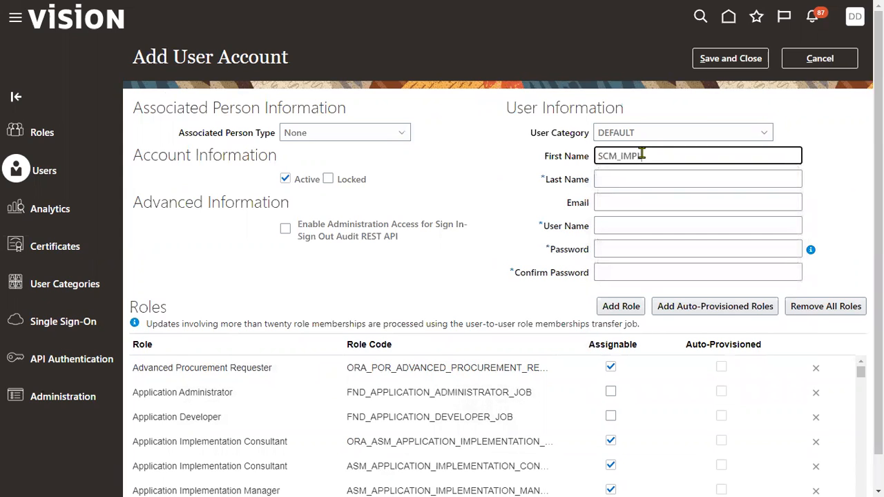
type("2")
key("Tab")
key("shift+Tab")
type("SCM")
key("Tab")
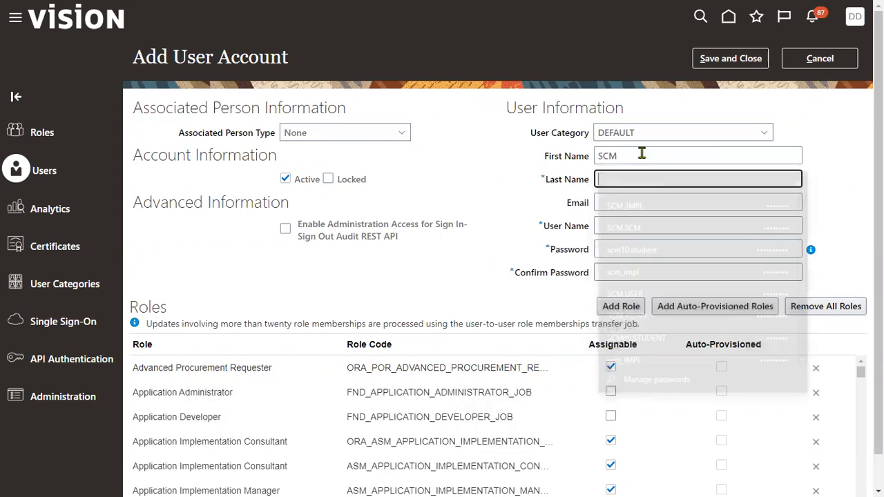
type("IMPL")
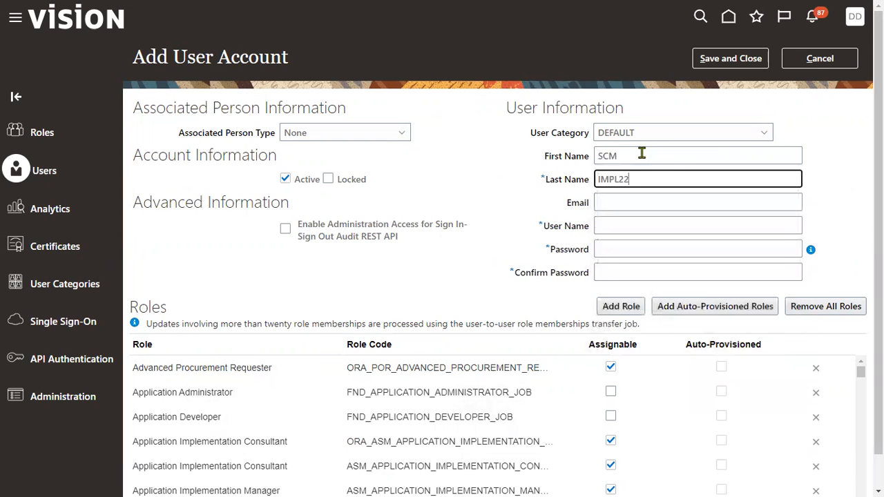
type("22")
Step: Set and confirm the password, then save the SCM.IMPL22 account
key("Tab")
key("Tab")
key("Tab")
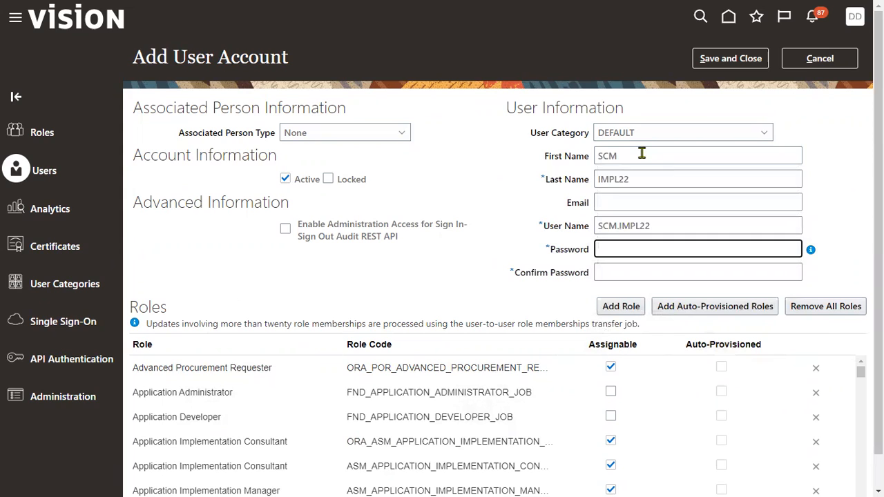
type("We••••••")
key("Tab")
type("•••••••")
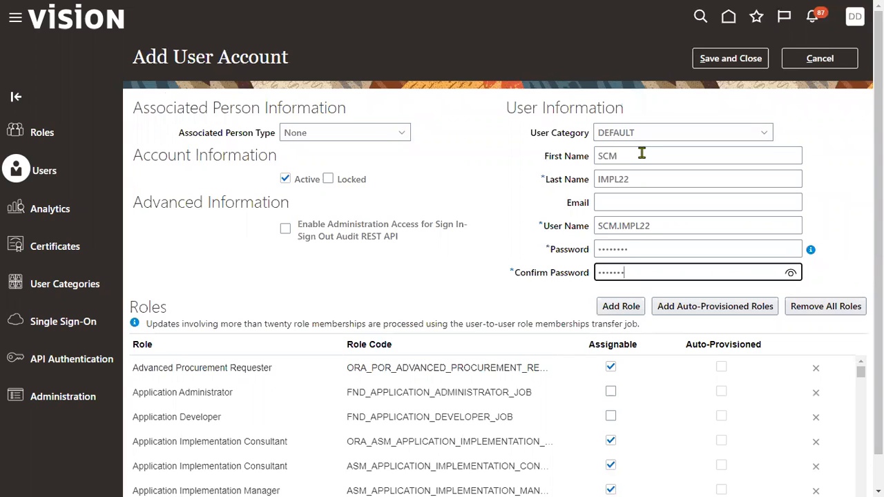
left_click(738, 61)
left_click_drag(659, 231, 571, 232)
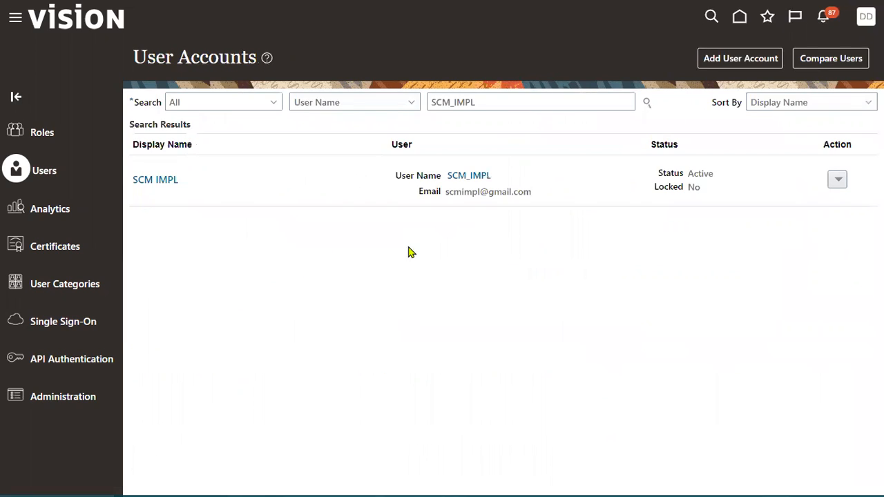
Step: Dismiss the save confirmation and search for the SCM.IMPL22 user
left_click(585, 145)
left_click_drag(512, 103, 404, 108)
type("SCM.IMPL22")
left_click(645, 102)
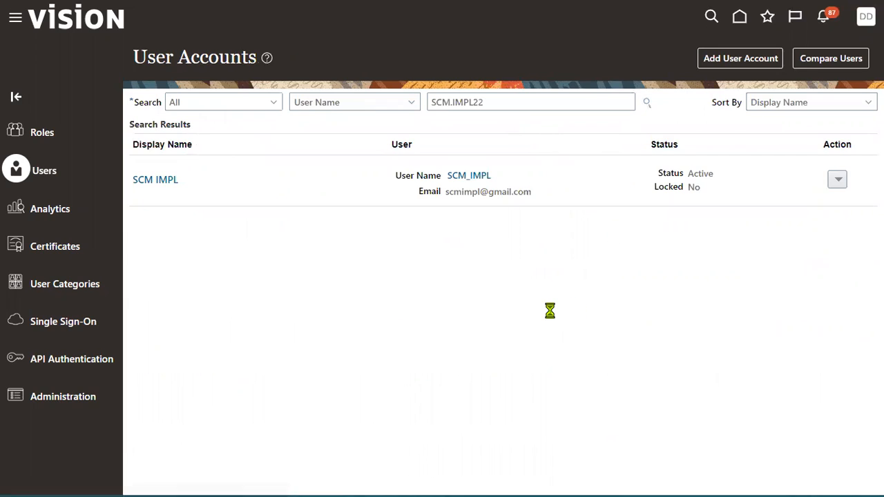
Step: Start comparing SCM.IMPL22 with another user and acknowledge the role transfer job notice
left_click(837, 181)
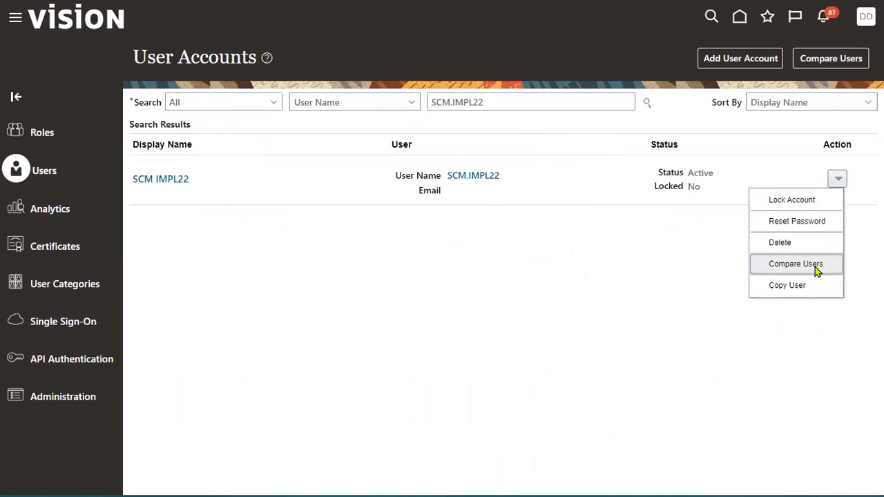
left_click(796, 265)
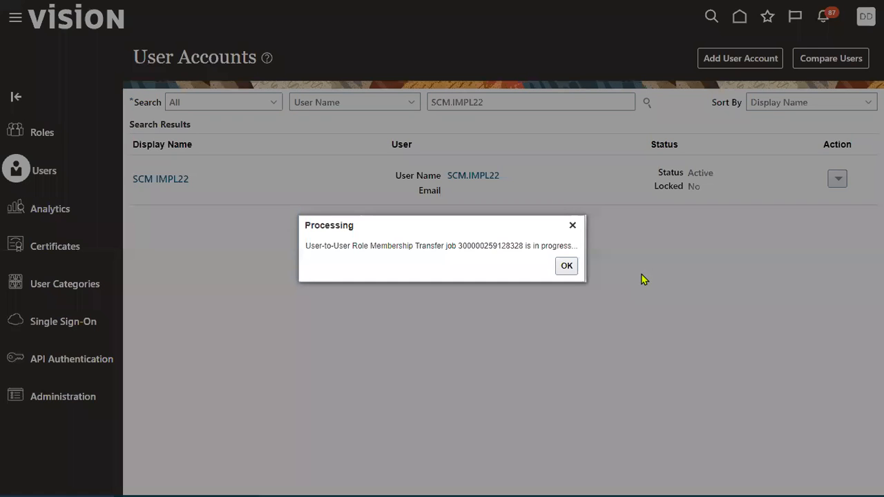
left_click(567, 267)
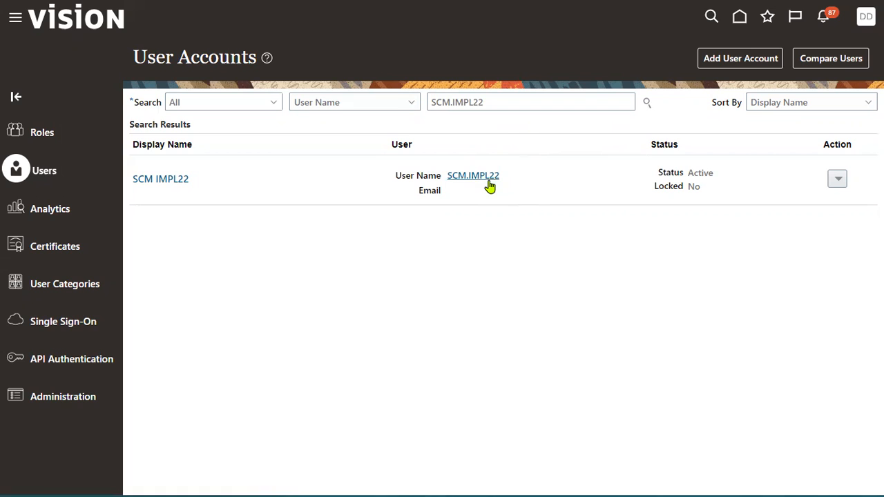
left_click(863, 20)
Step: Sign out and sign back in as SCM.IMPL22 with its password
left_click(840, 48)
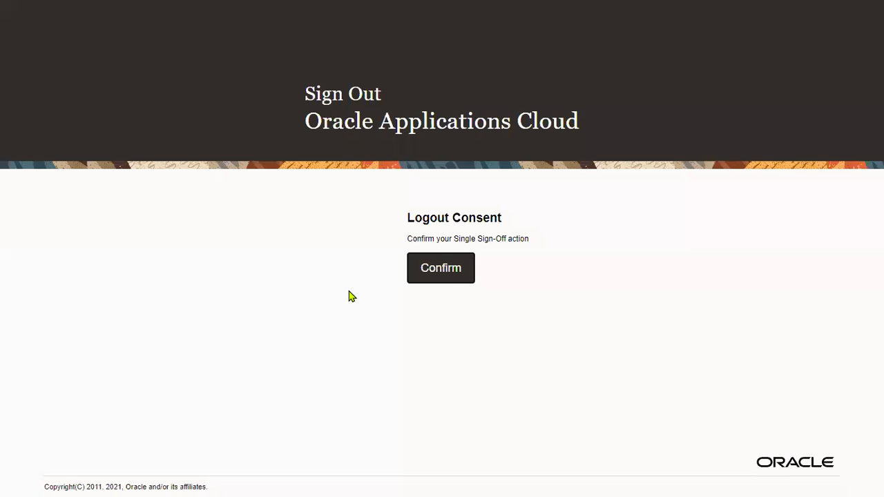
left_click(452, 276)
type("SCM.IMPL22")
key("Tab")
type("••••••••")
left_click(405, 308)
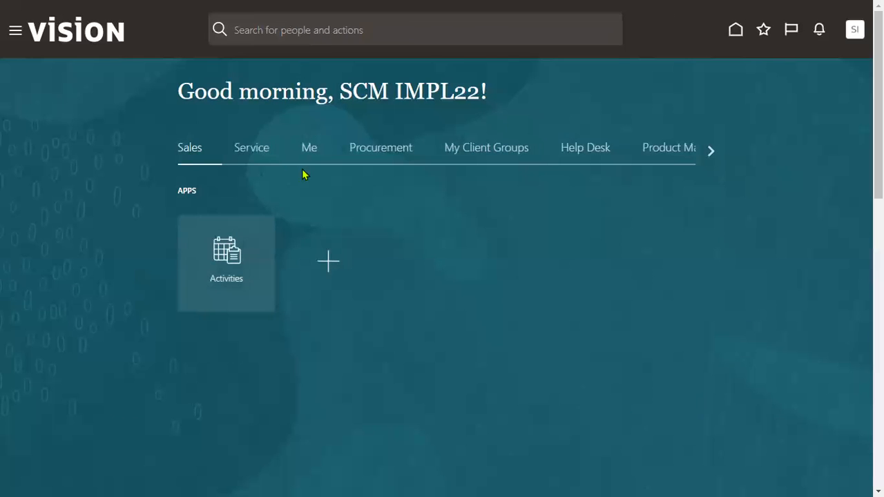
left_click(15, 30)
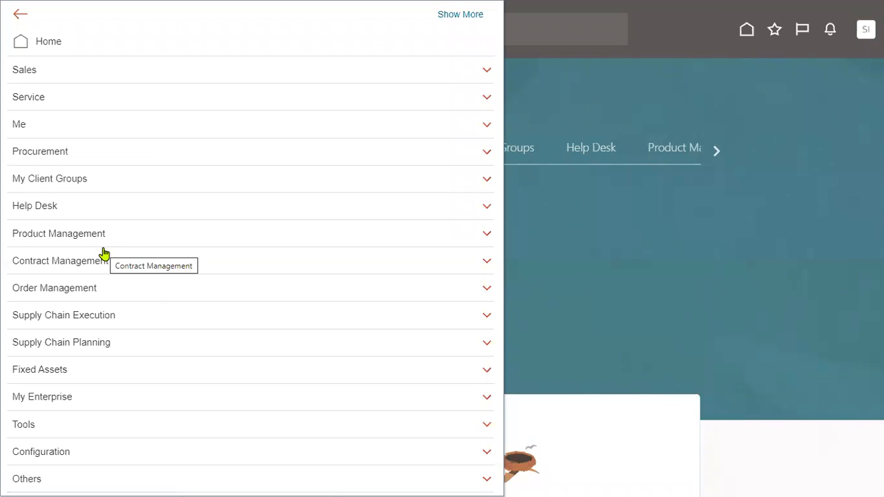
left_click(107, 318)
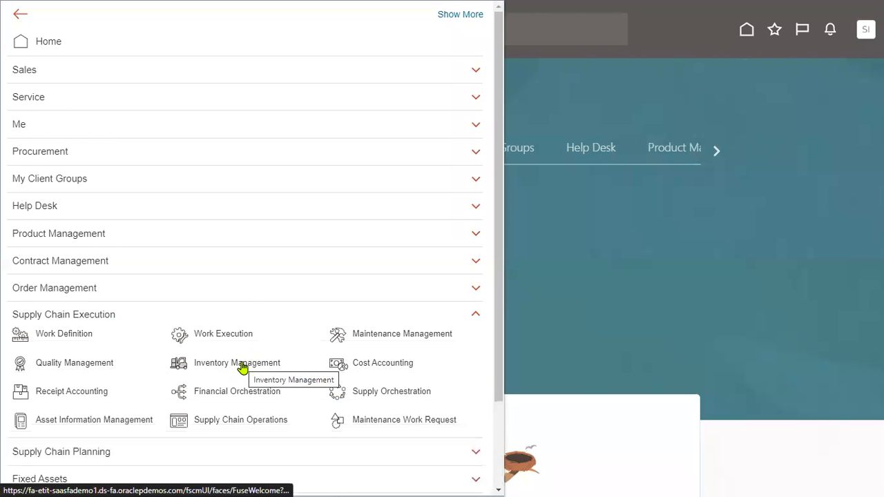
left_click(187, 291)
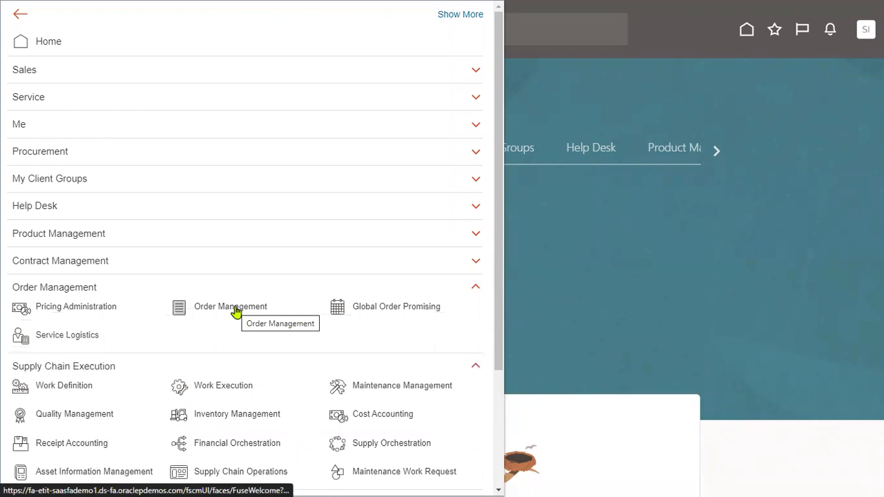
left_click(100, 152)
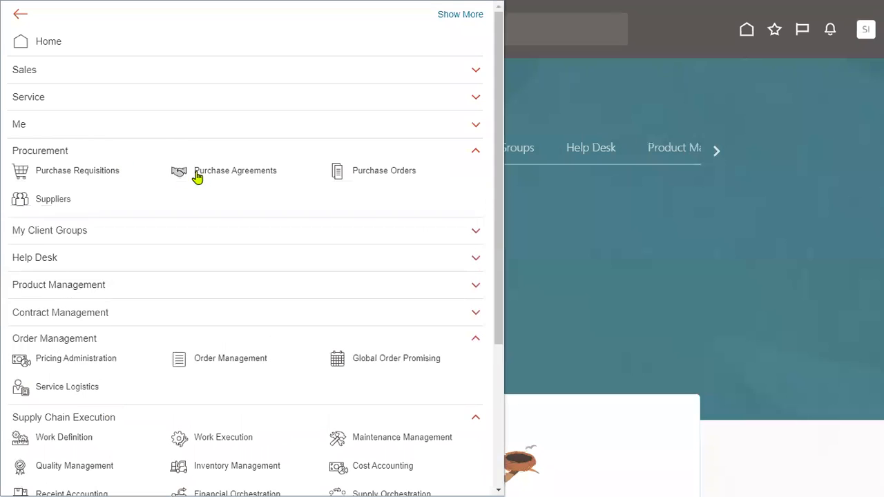
left_click(136, 290)
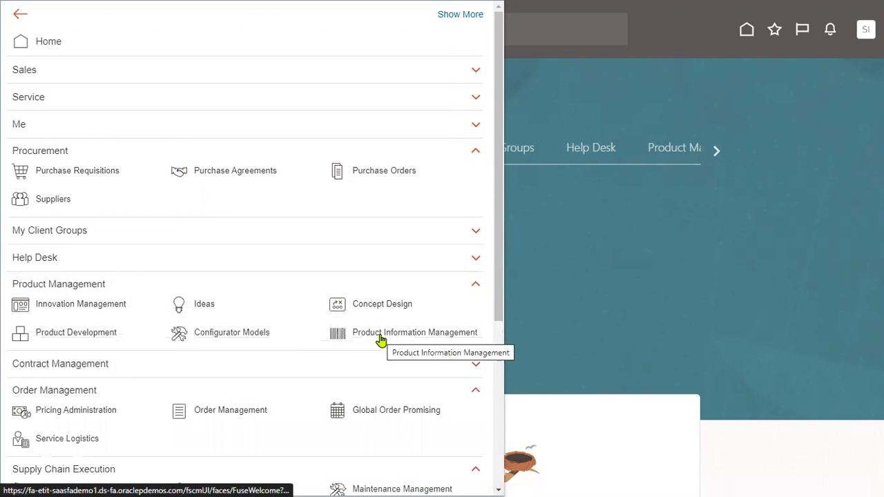
left_click(381, 334)
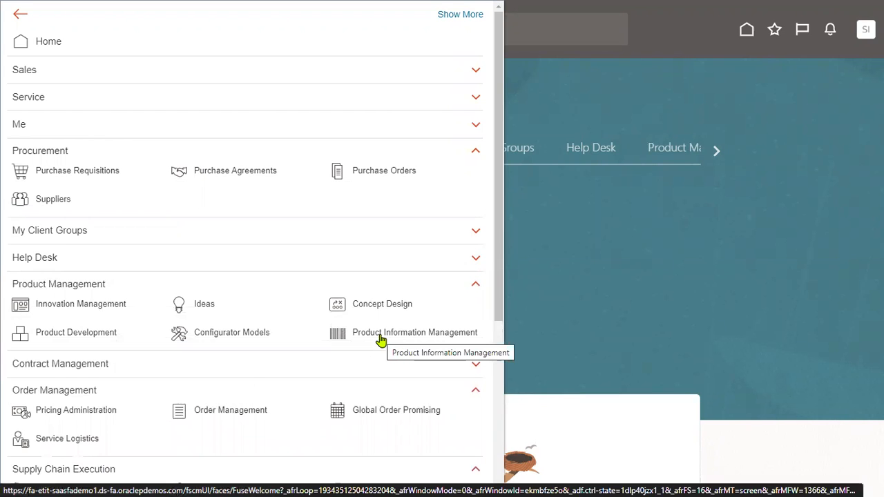
scroll(381, 338, "down", 2)
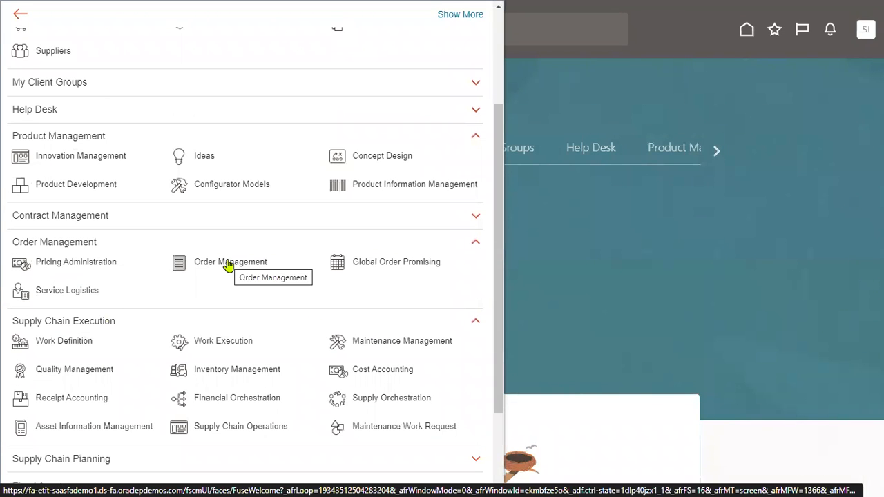
scroll(104, 414, "down", 2)
left_click(61, 426)
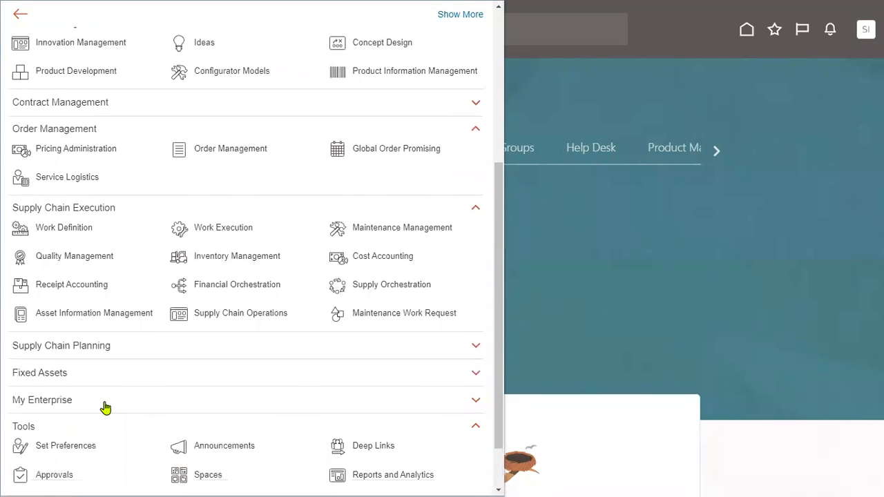
scroll(90, 415, "down", 2)
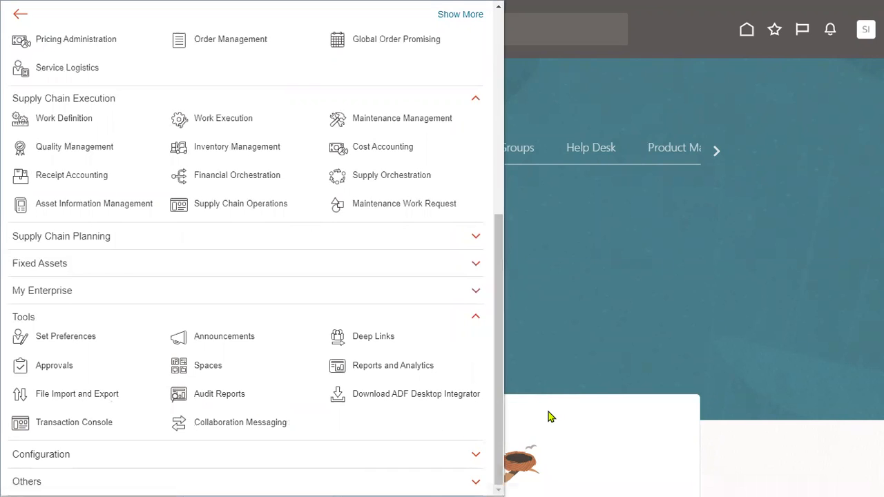
left_click(416, 454)
scroll(419, 452, "down", 1)
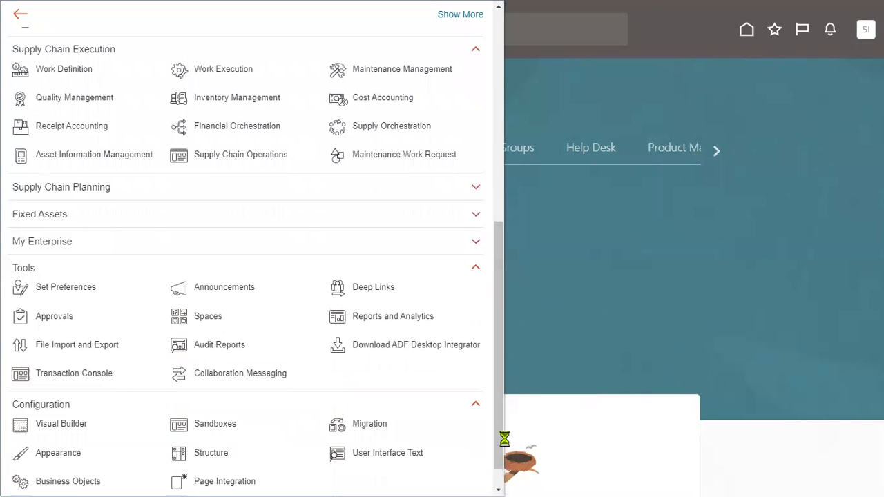
scroll(508, 477, "down", 1)
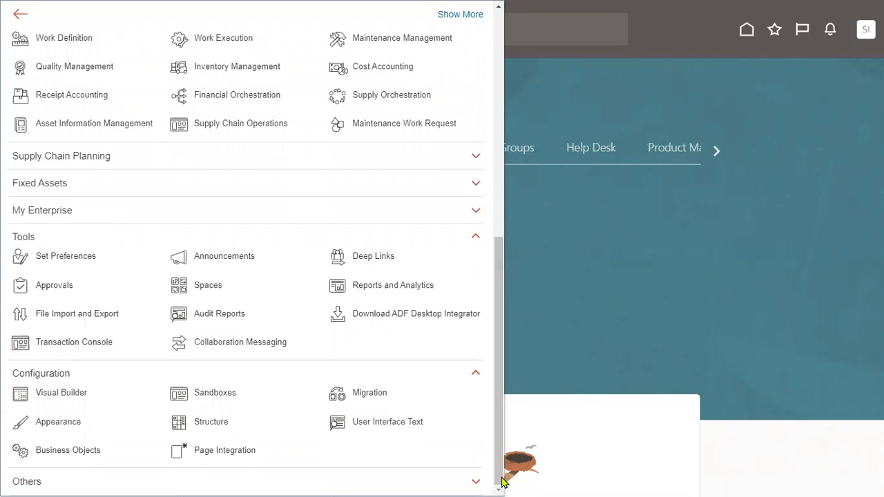
left_click(212, 481)
scroll(379, 442, "down", 2)
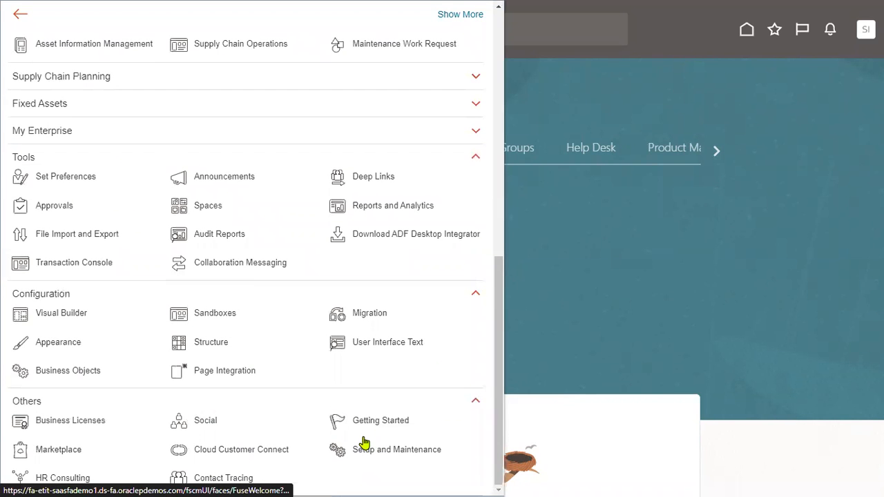
scroll(301, 345, "up", 3)
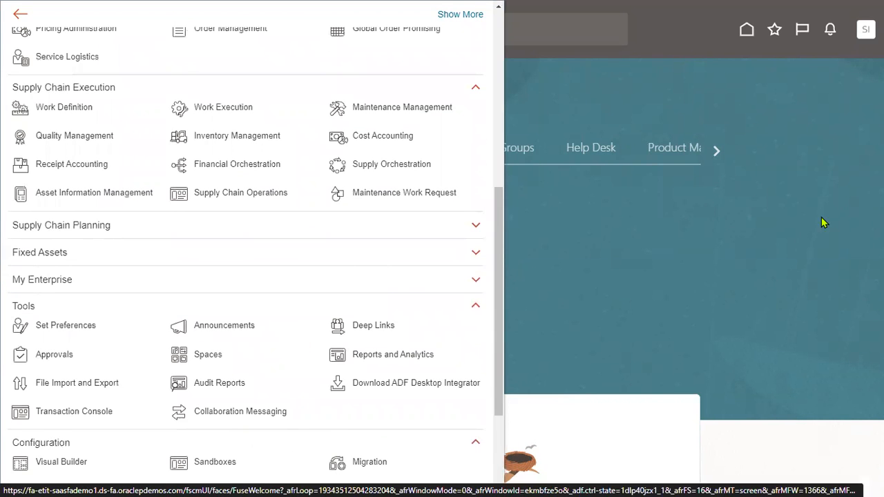
left_click(853, 58)
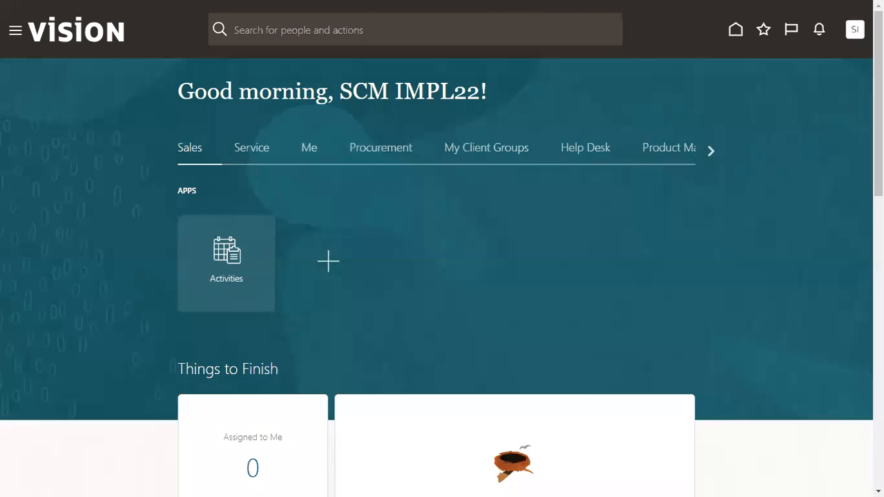
Step: Sign out of SCM IMPL22 and attempt signing in with the saved SCM_IMPL login
left_click(854, 30)
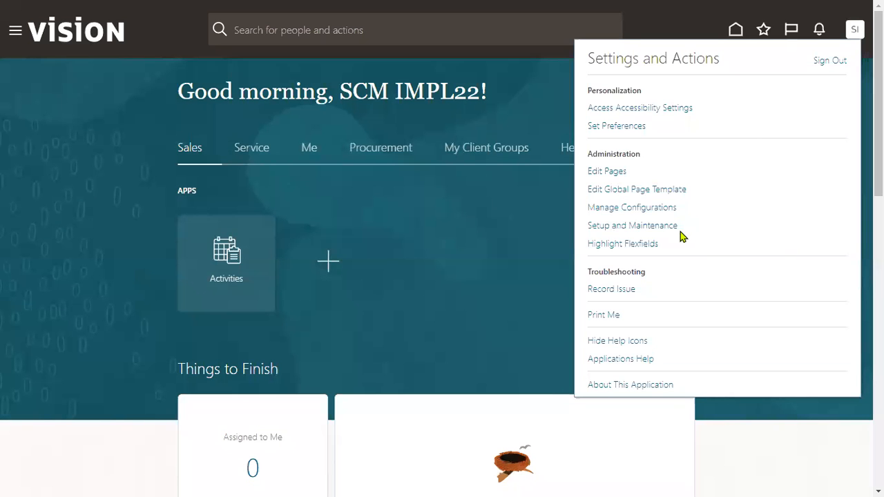
left_click(832, 61)
left_click(444, 227)
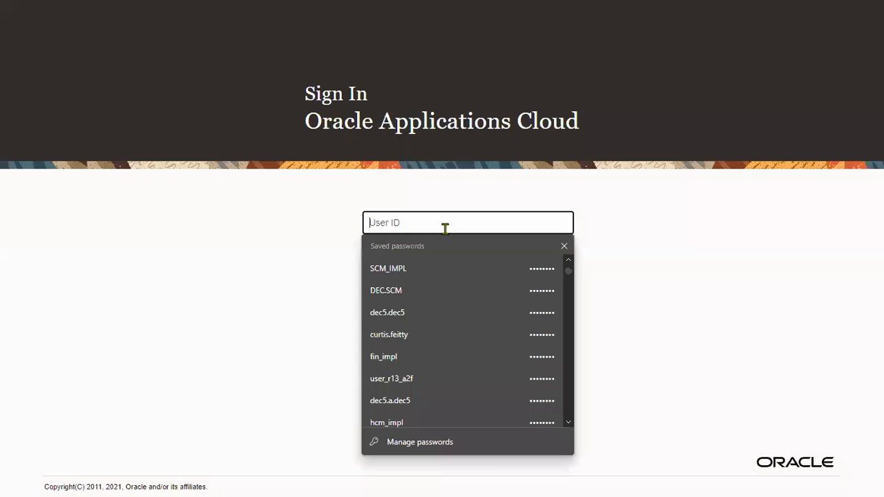
type("scm")
left_click(433, 269)
left_click(400, 310)
Step: Retry the SCM_IMPL login with a retyped password, then fill in a different saved user's login
type("scm_")
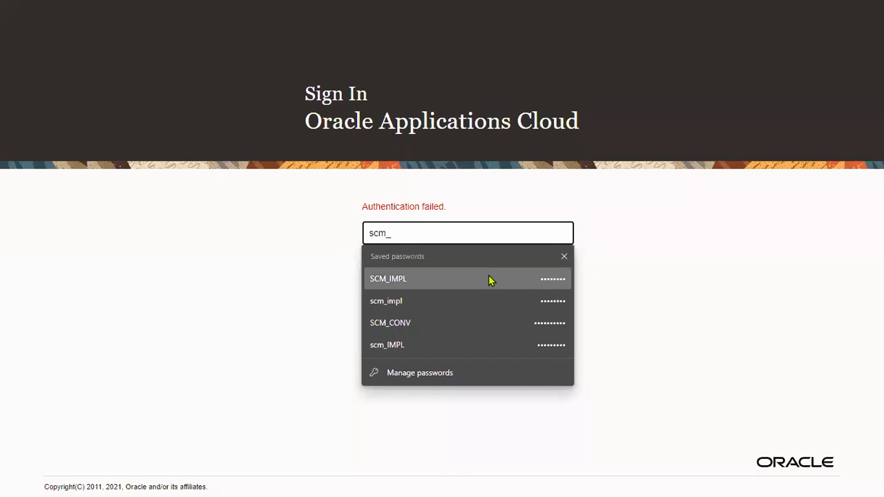
left_click(489, 277)
key("Tab")
type("•••")
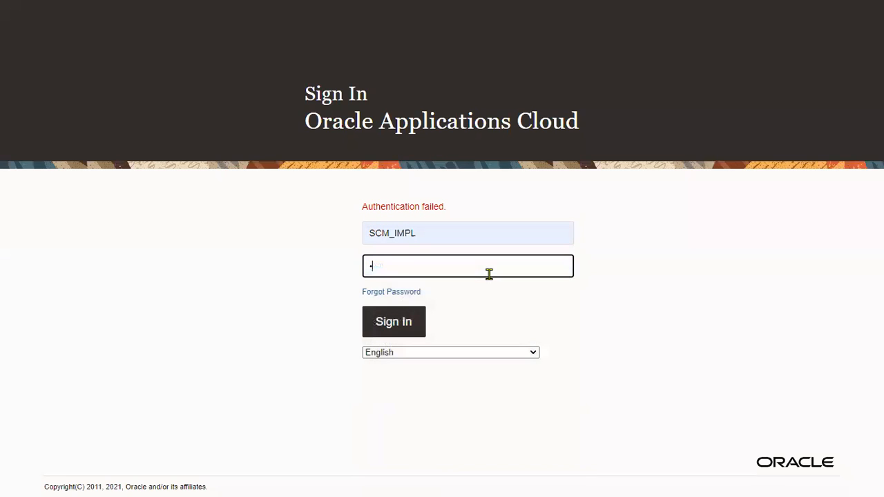
left_click(407, 326)
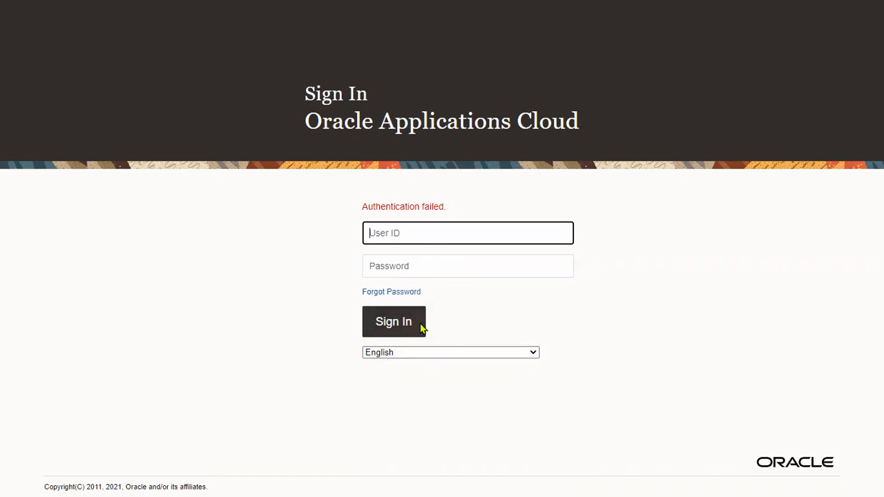
left_click(425, 228)
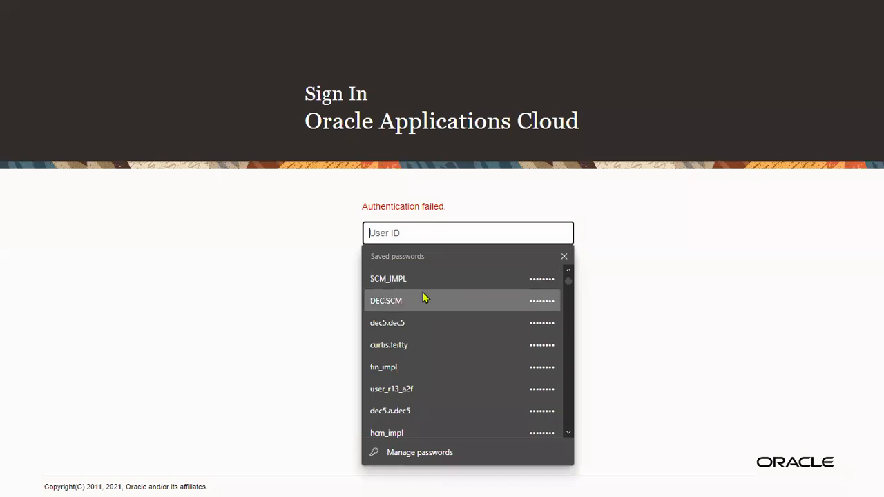
left_click(415, 323)
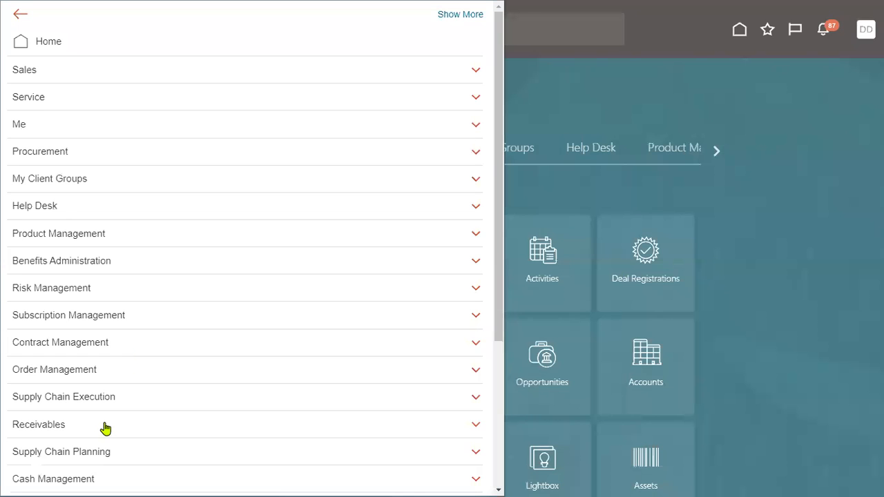
Step: Go to the Security Console's Users page and search for SCM_IMPL
scroll(104, 427, "down", 3)
left_click(104, 395)
scroll(117, 386, "down", 5)
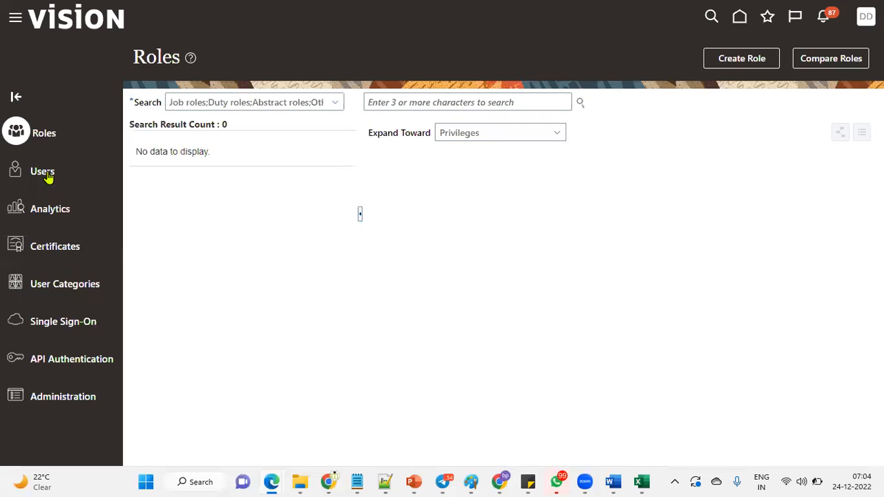
left_click(47, 178)
left_click(476, 99)
type("SCM_IMPL")
key("Return")
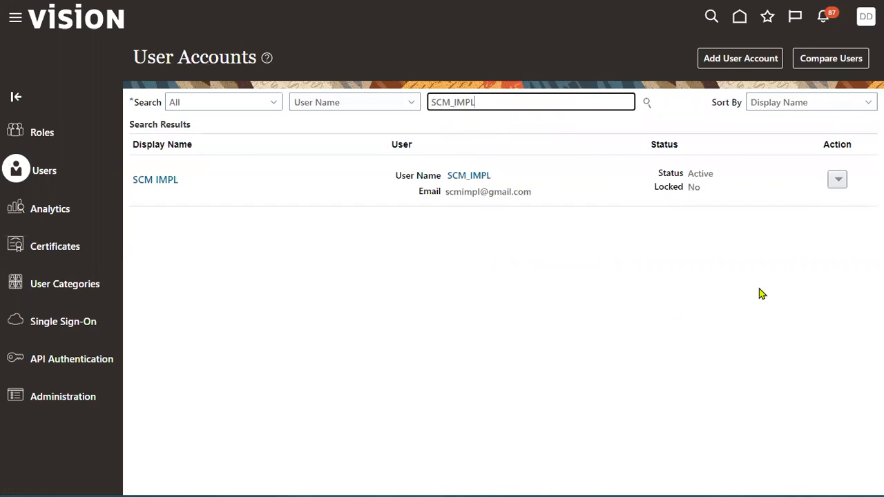
Step: Start a copy of SCM IMPL, cancel it, and begin comparing SCM IMPL with another user
left_click(837, 181)
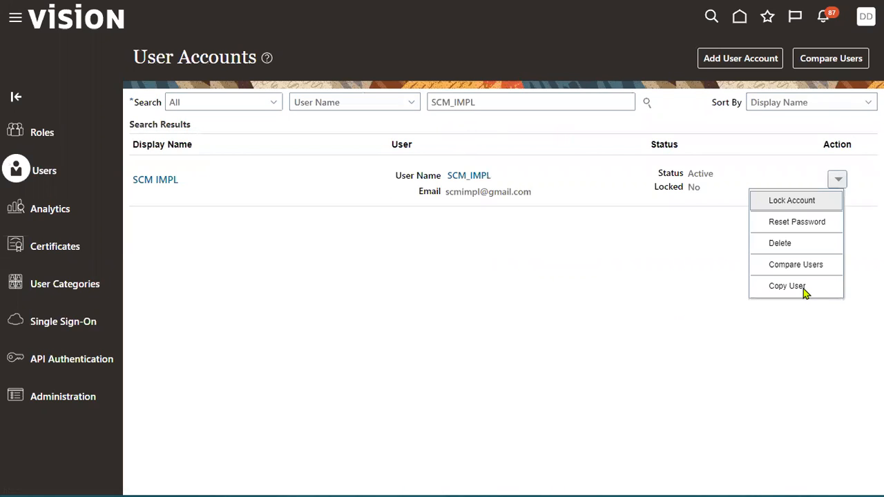
left_click(803, 287)
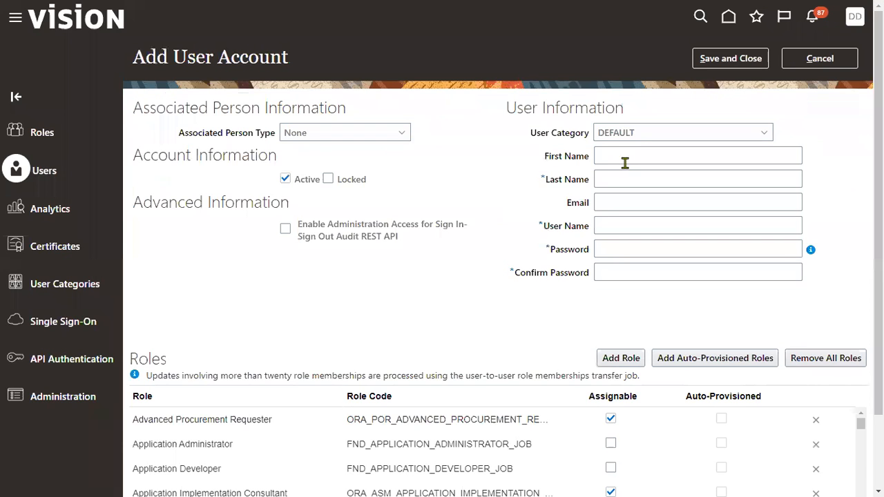
left_click(820, 58)
left_click(835, 180)
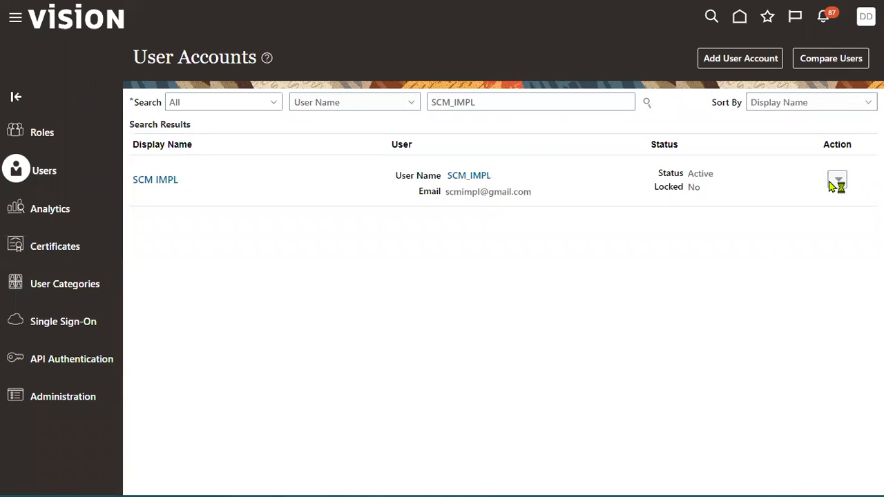
left_click(786, 262)
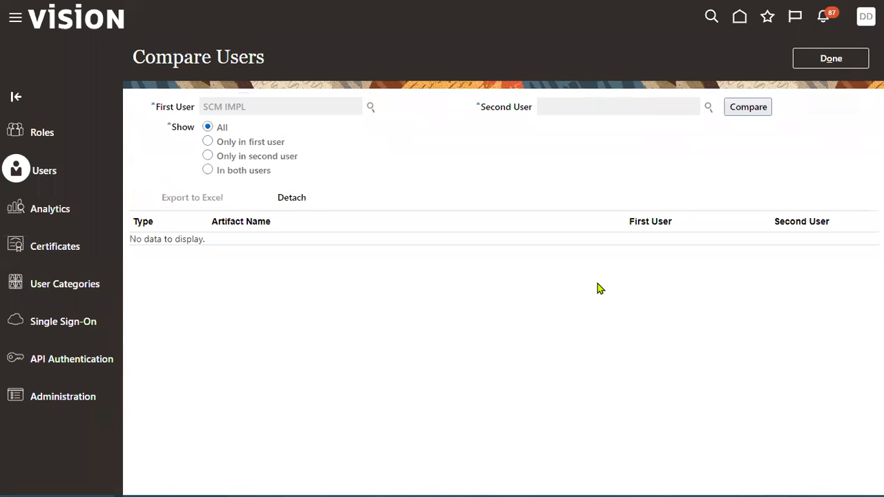
left_click_drag(161, 116, 197, 110)
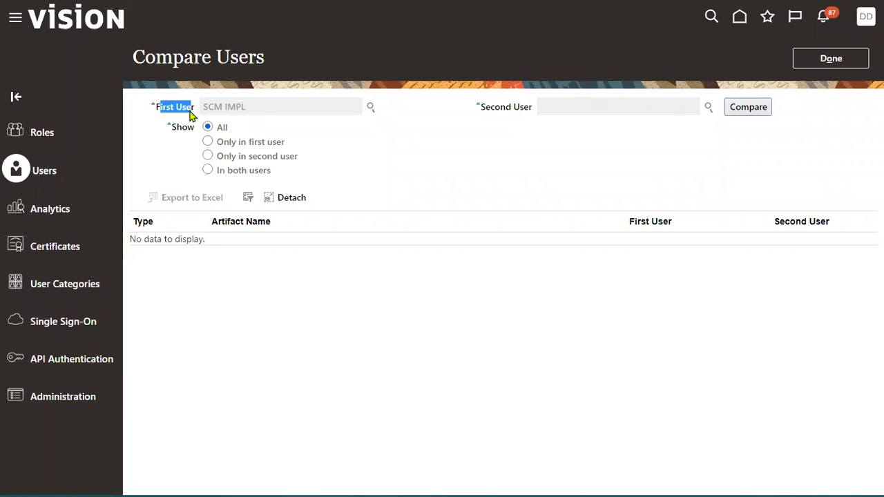
left_click(483, 133)
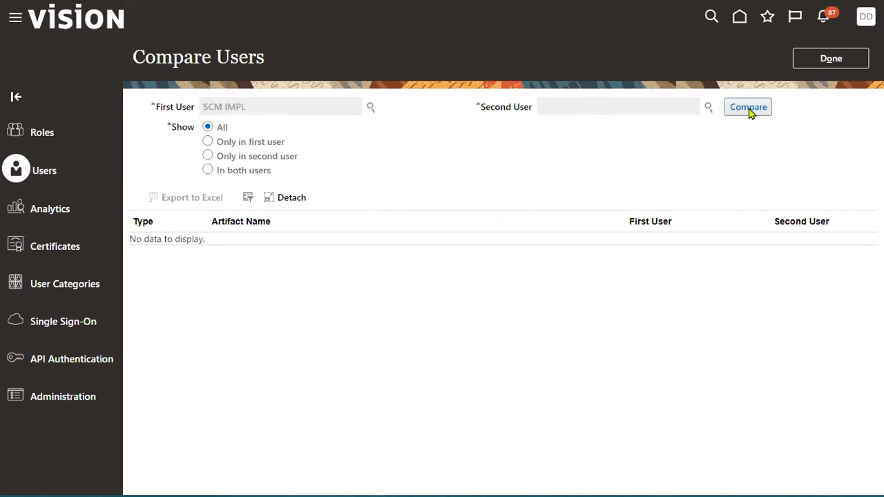
left_click(708, 107)
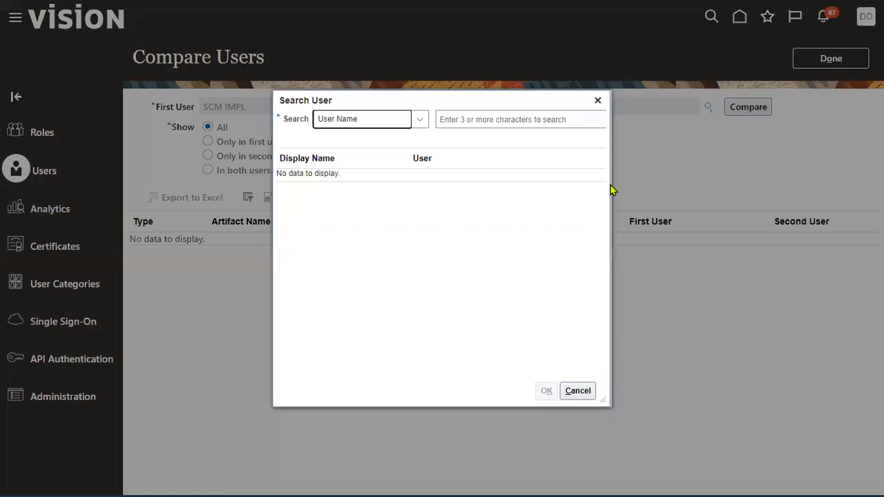
left_click(467, 119)
type("SCM.IMPL22")
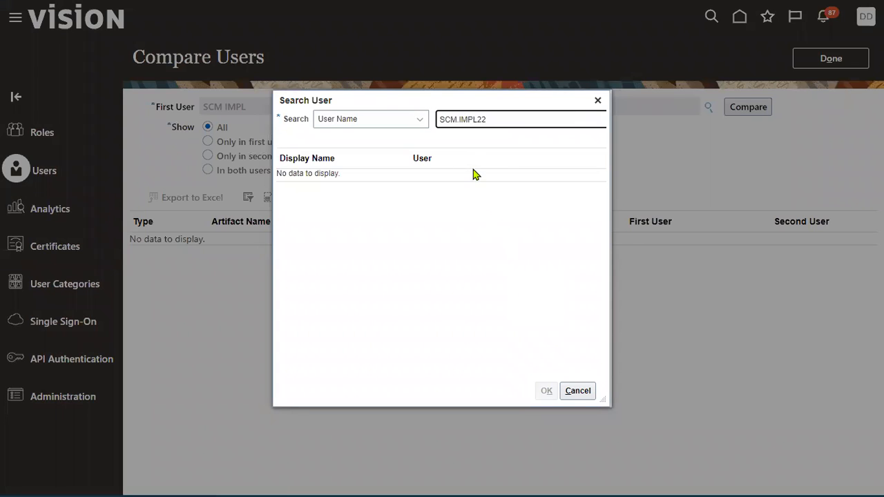
key("Return")
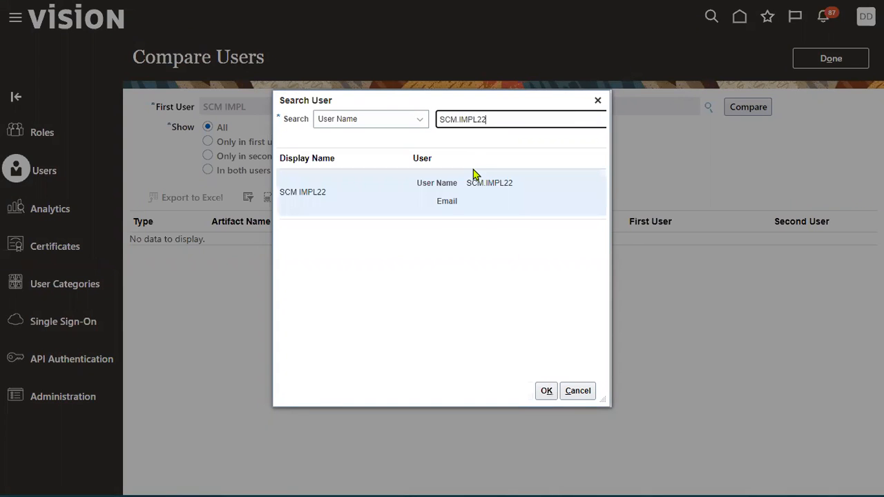
left_click(458, 191)
left_click(545, 392)
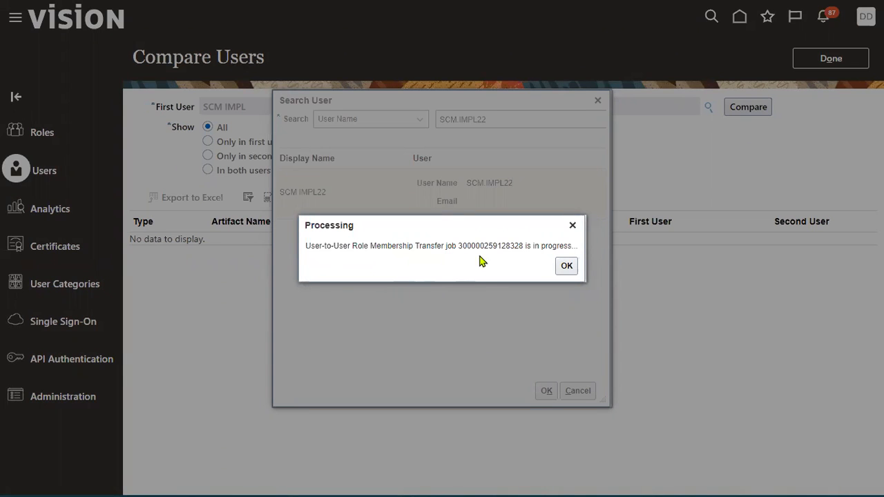
left_click_drag(462, 247, 517, 250)
double_click(504, 272)
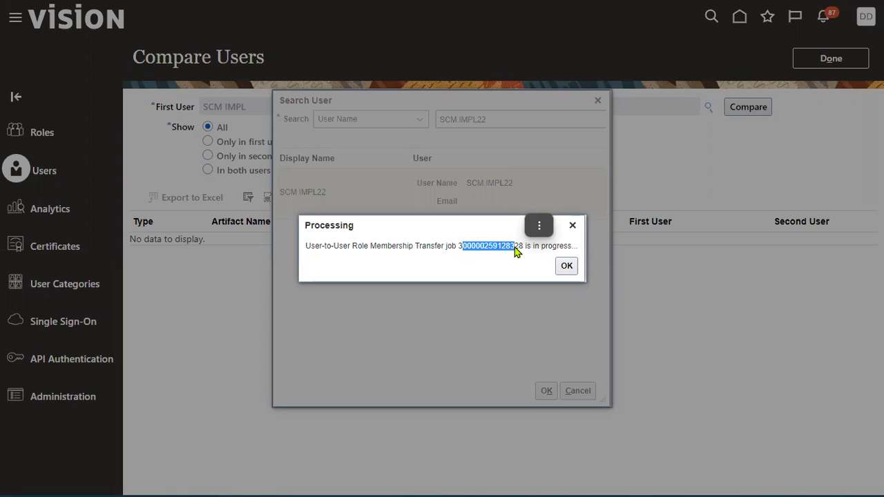
left_click(564, 267)
left_click(499, 118)
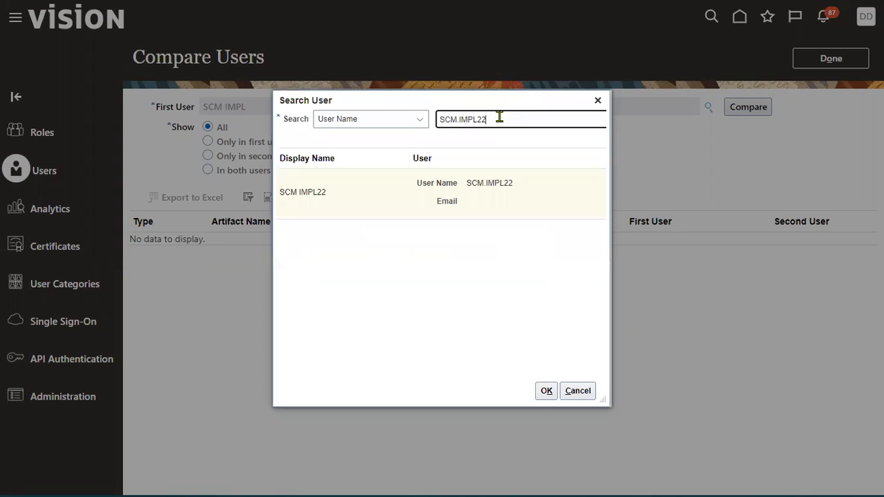
left_click(495, 191)
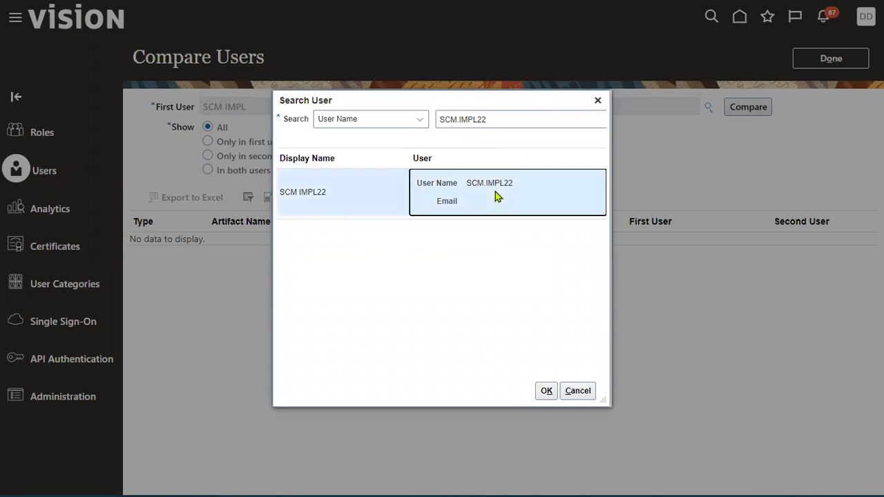
left_click(546, 396)
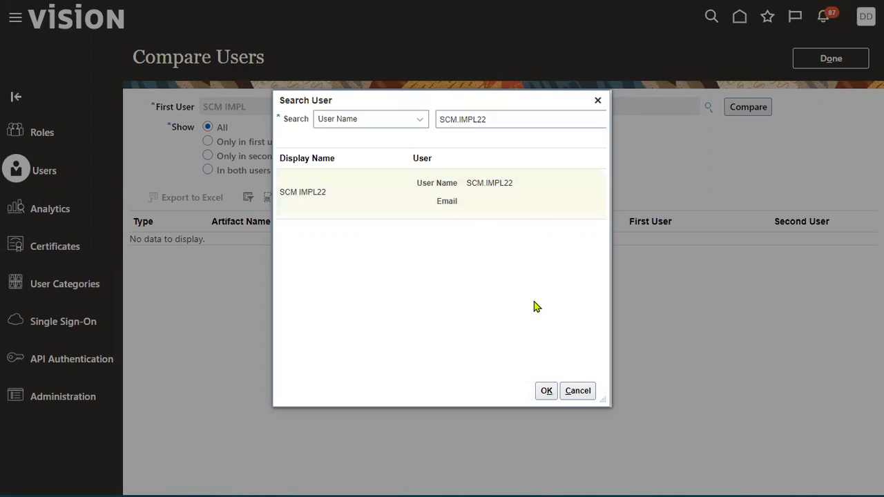
left_click(564, 266)
left_click(597, 100)
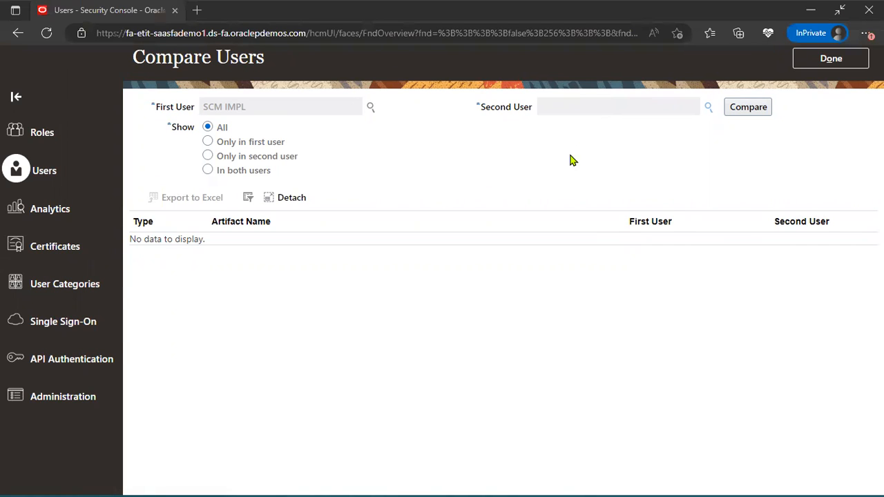
Step: Leave the comparison and start a copy of the FIN_IMPL user
left_click(803, 61)
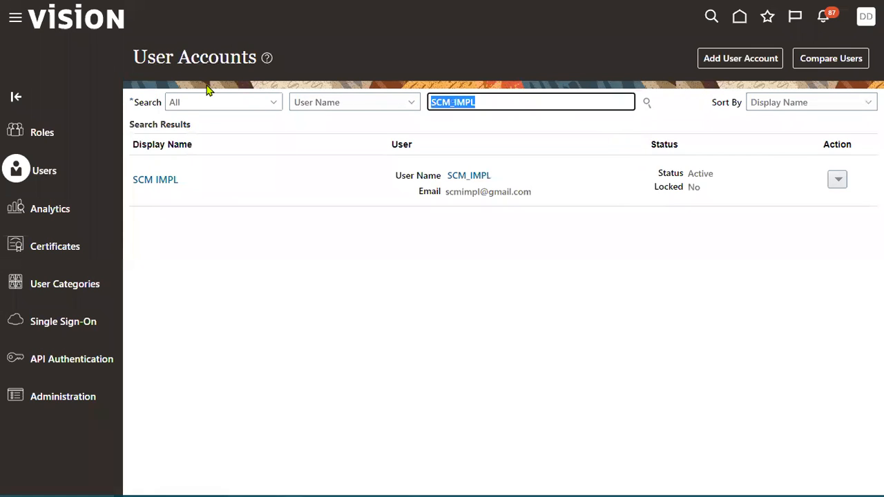
type("FIN_IMPL")
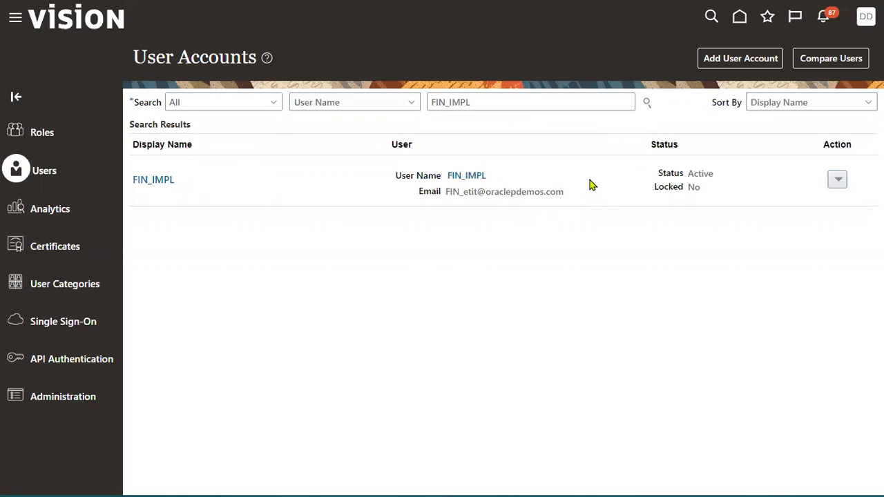
left_click(839, 181)
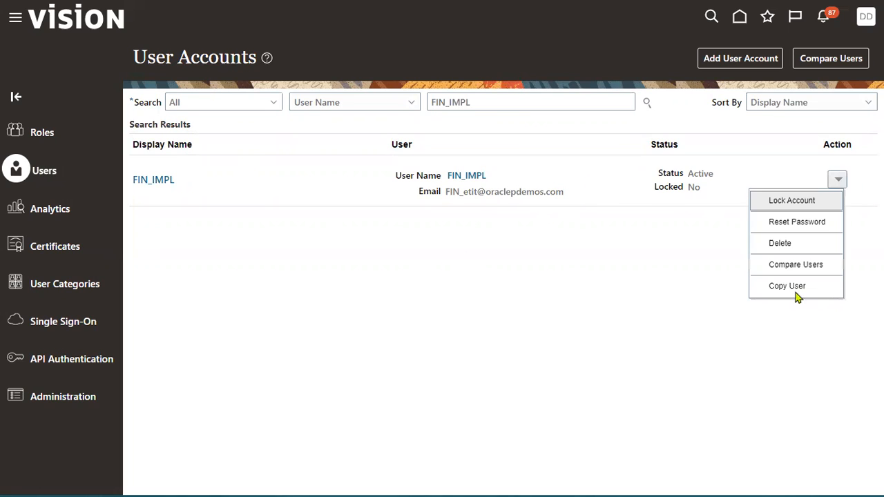
left_click(787, 288)
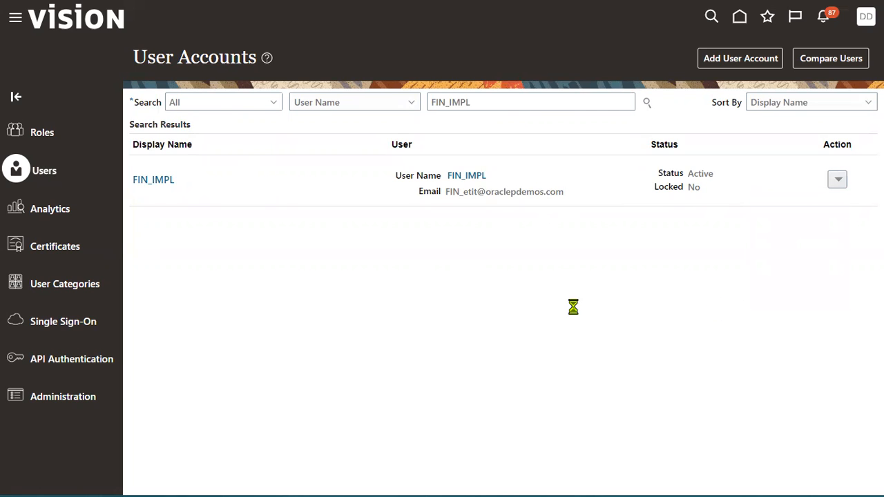
Step: Enter first name FIN and last name IMPL22 for the copied user
left_click(626, 155)
type("FIN")
key("Tab")
key("Tab")
key("shift+Tab")
type("IMPL22")
key("Tab")
key("Tab")
key("Tab")
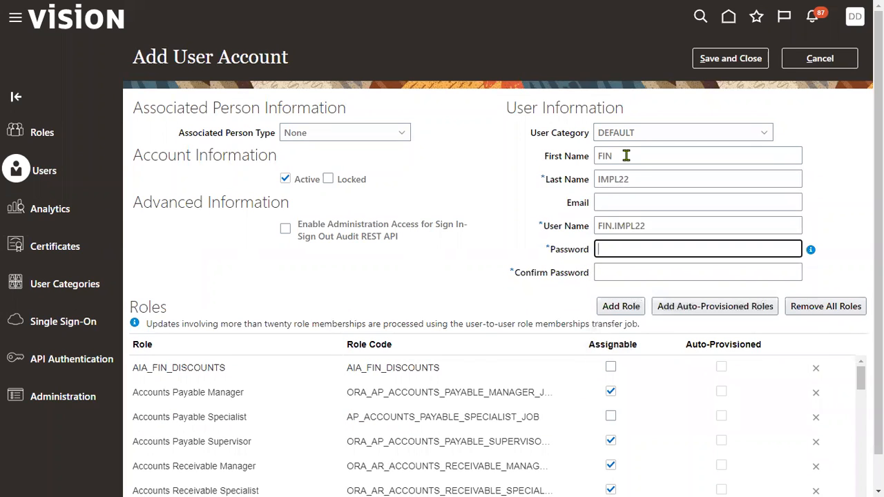
Step: Set the password, save FIN.IMPL22, and note the submitted process number
type("W")
key("Tab")
type("W")
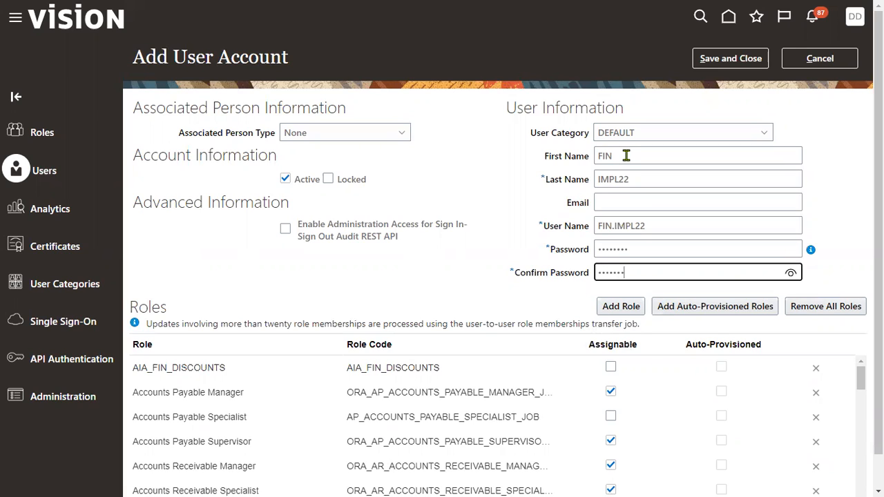
left_click(722, 60)
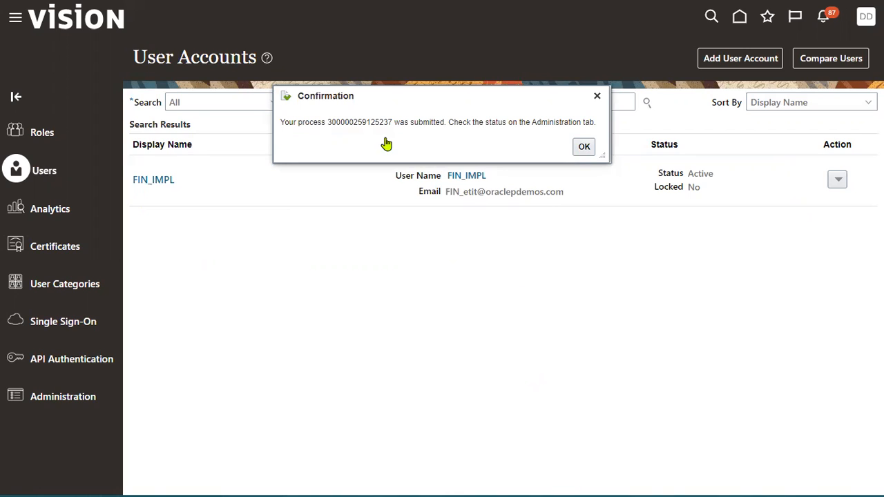
left_click_drag(327, 122, 393, 122)
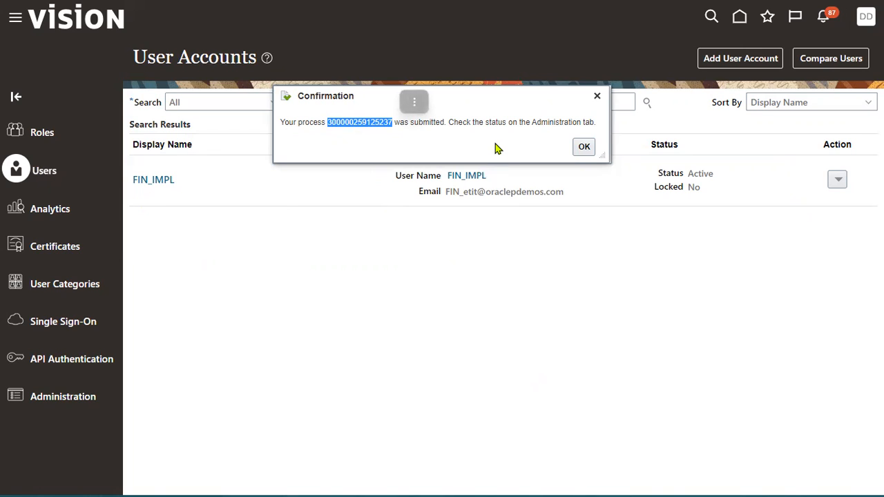
left_click_drag(485, 123, 592, 124)
left_click(584, 146)
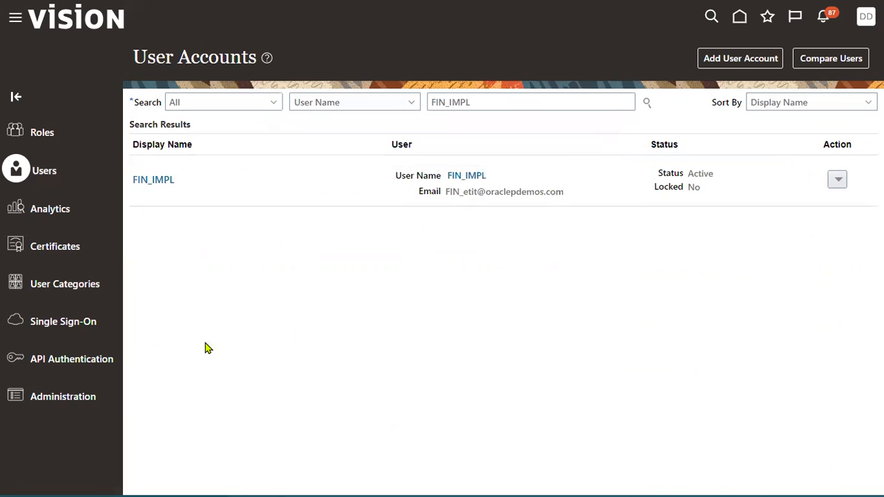
Step: Check the Role Membership Transfer Status shows both jobs Complete, then open Roles
left_click(80, 400)
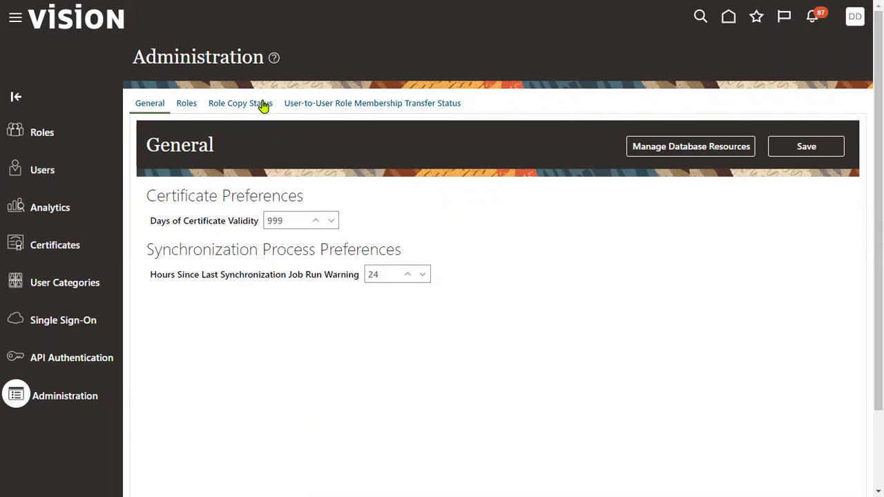
left_click(341, 108)
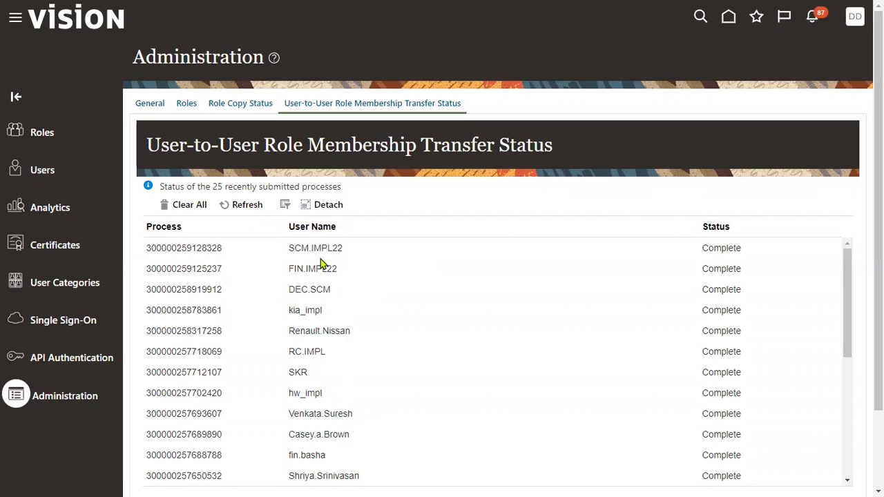
left_click(42, 132)
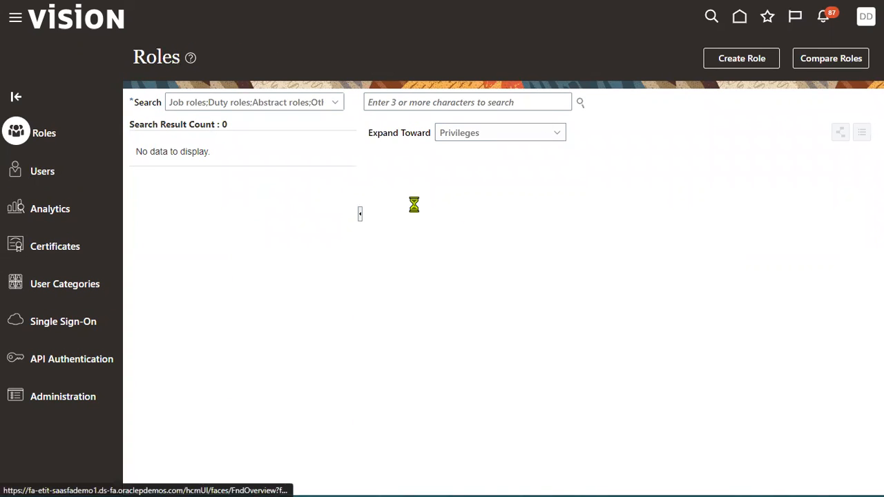
Step: Search for the SCM_IMPL user and start a user comparison from its actions
left_click(480, 105)
type("sc")
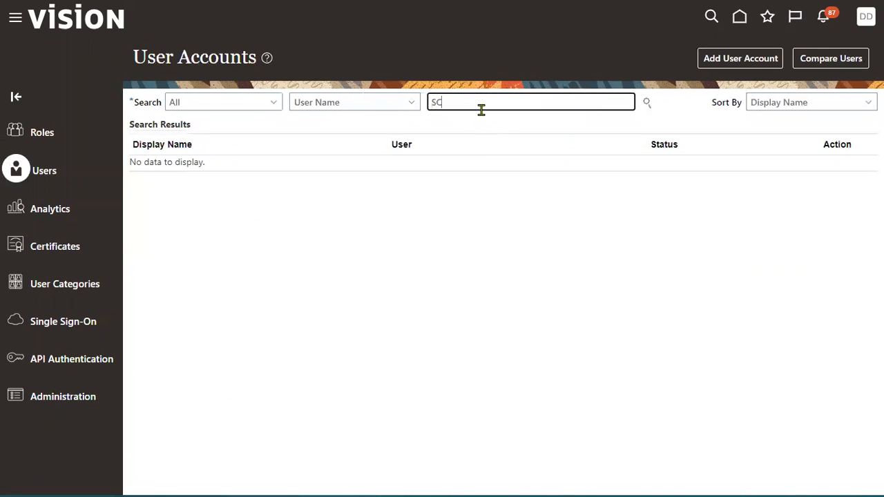
key("Return")
left_click(838, 179)
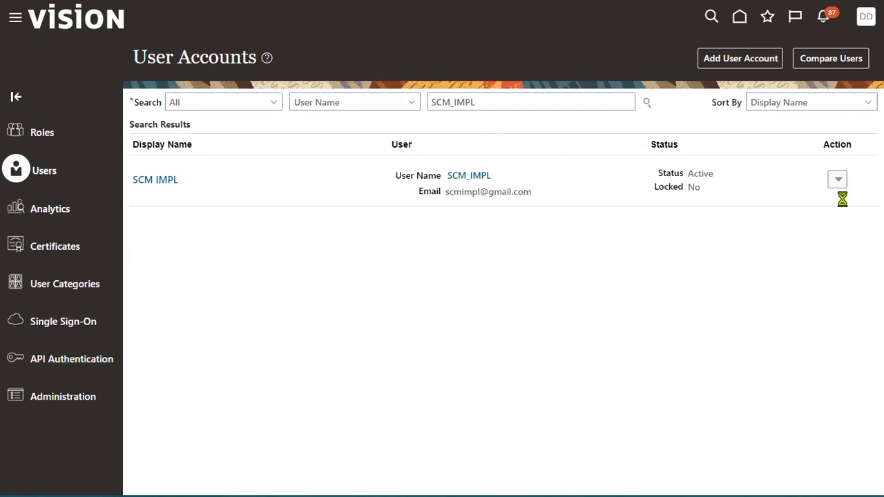
left_click(813, 263)
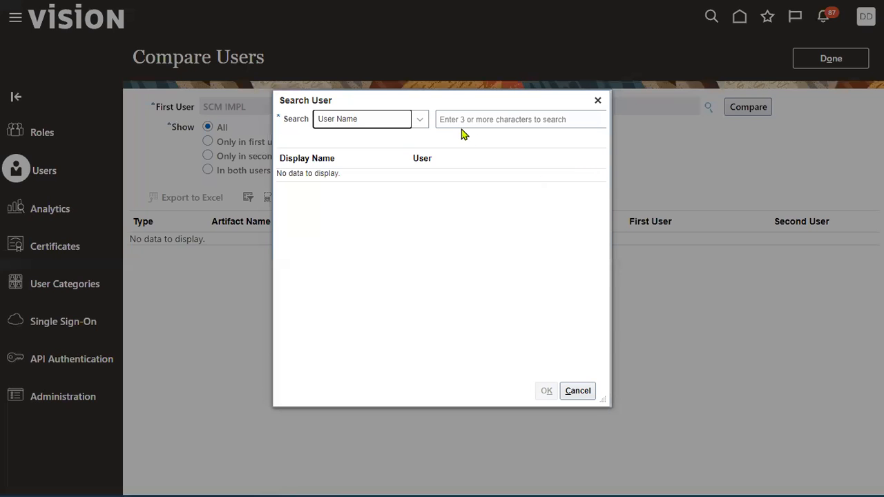
Step: Choose SCM.IMPL22 as the second user and run the comparison
left_click(460, 121)
type("SCM.IMPL22")
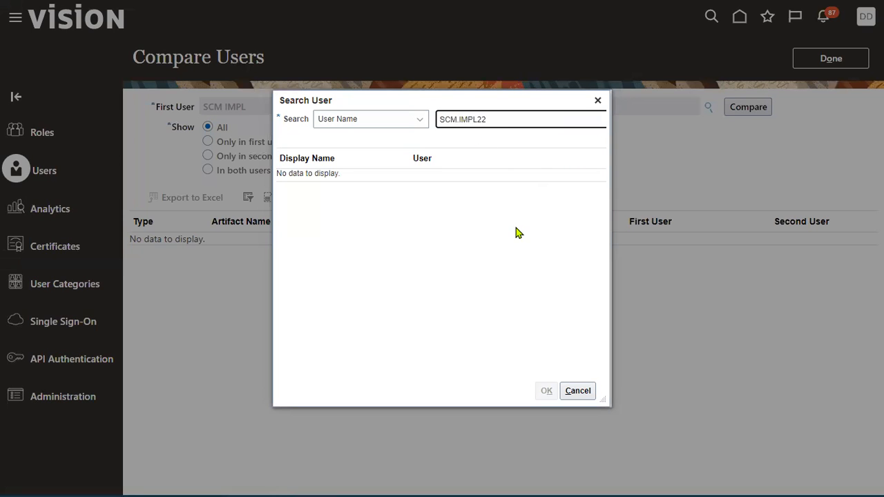
key("Return")
left_click(504, 207)
left_click(546, 390)
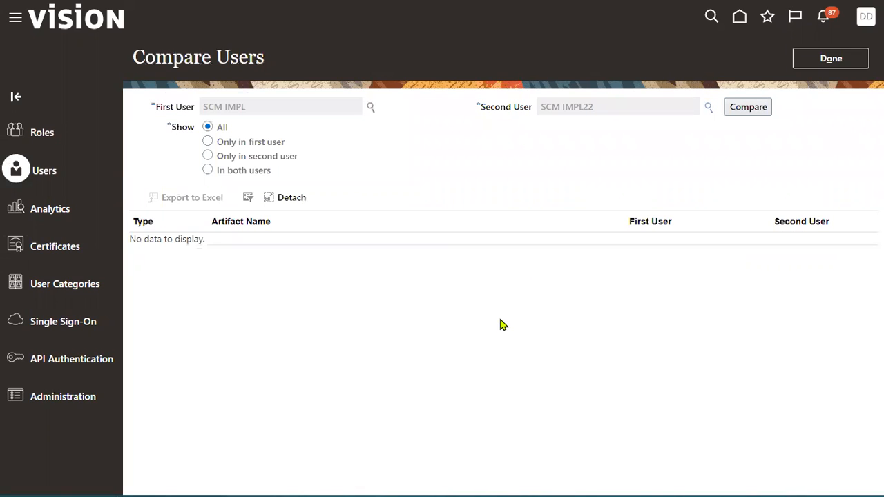
left_click(748, 108)
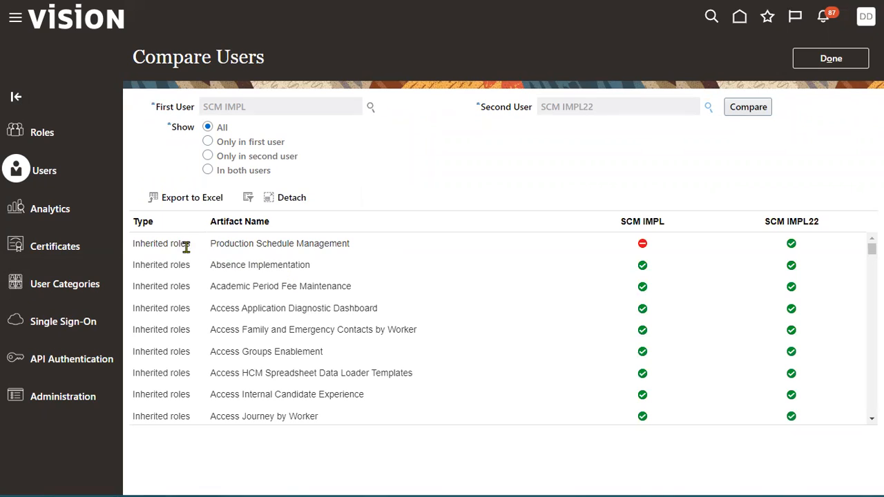
Step: Copy the Production Schedule Management role name from the comparison results
left_click_drag(211, 245, 352, 247)
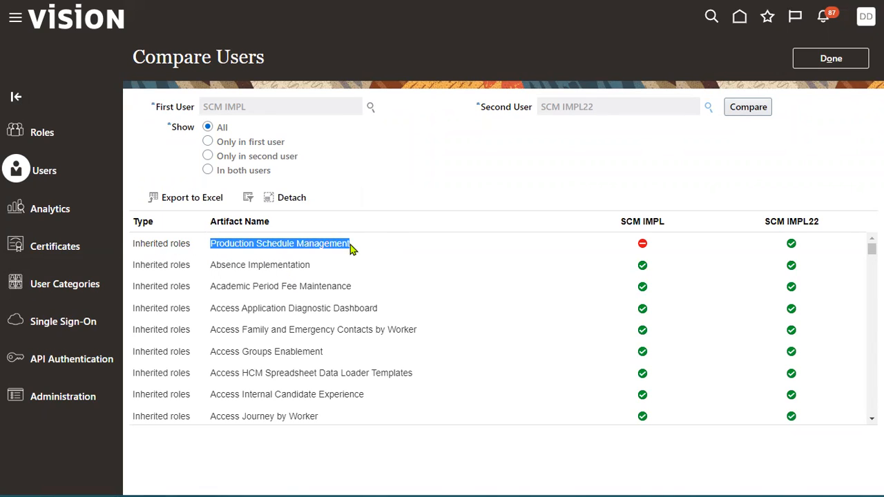
mouse_move(642, 250)
mouse_move(790, 247)
left_click(339, 235)
triple_click(289, 244)
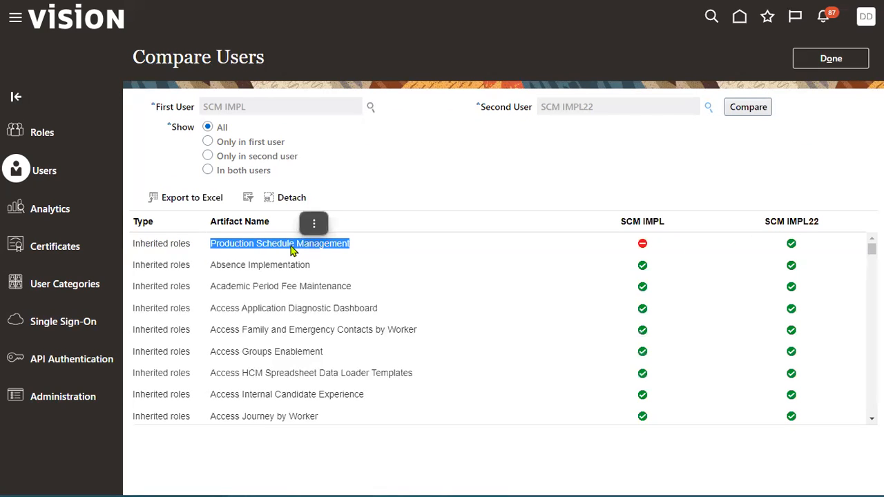
right_click(291, 248)
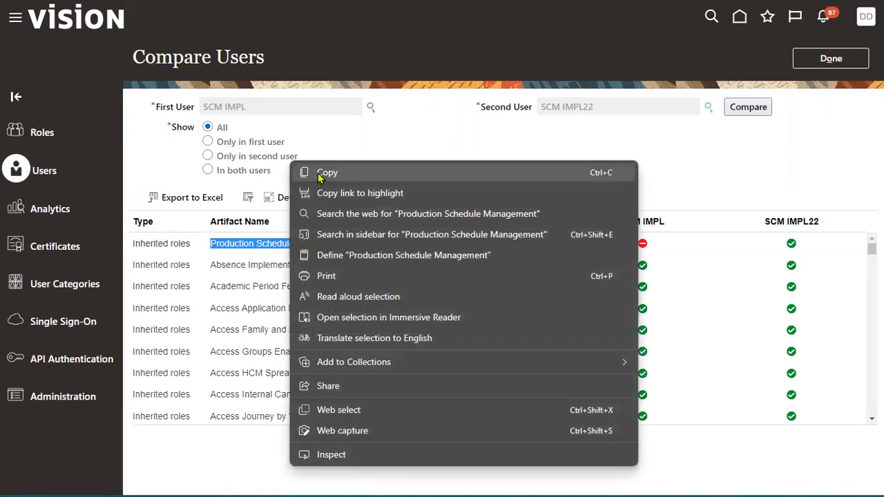
left_click(322, 173)
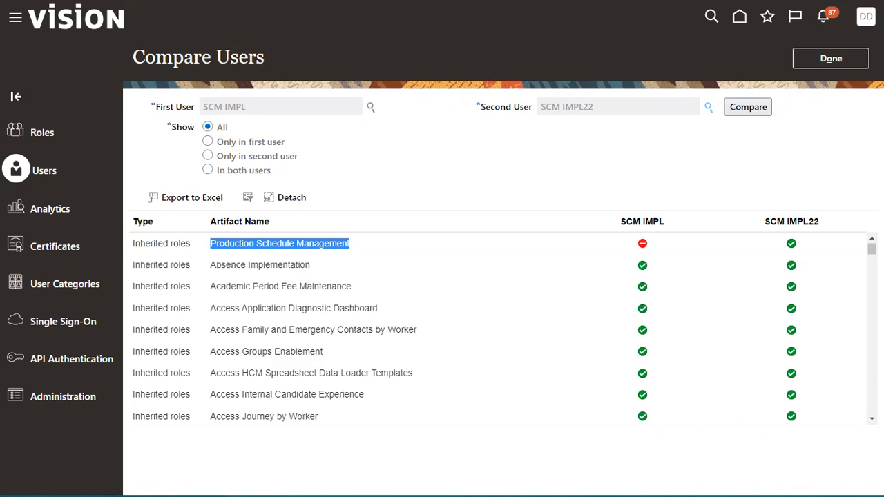
Step: Scroll through the compared roles, then go to Setup and Maintenance for Compensation Management
left_click(872, 418)
left_click(871, 419)
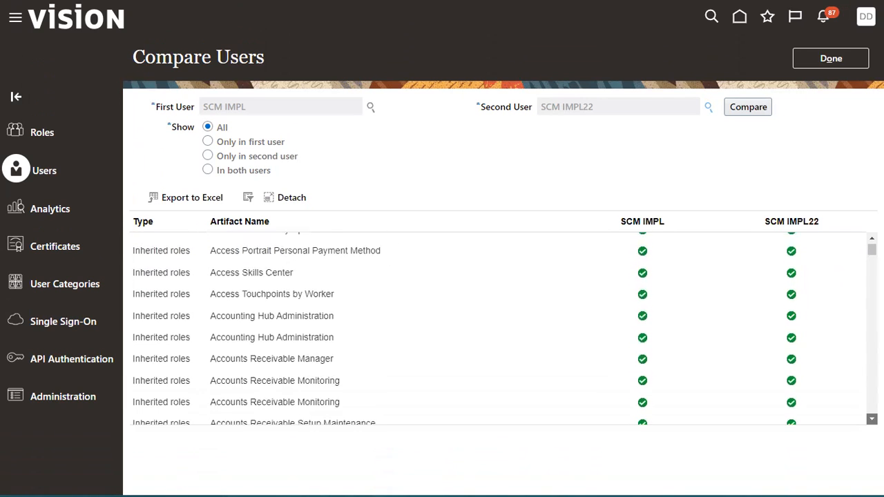
left_click(871, 419)
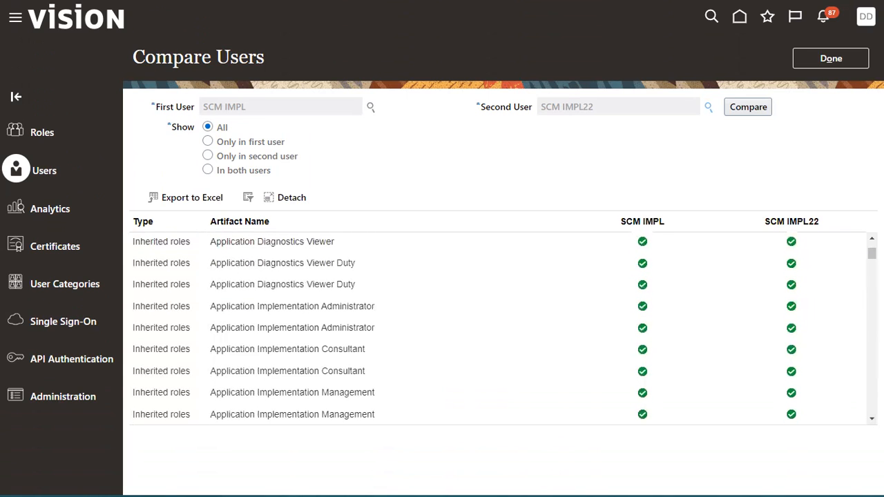
scroll(497, 328, "down", 2)
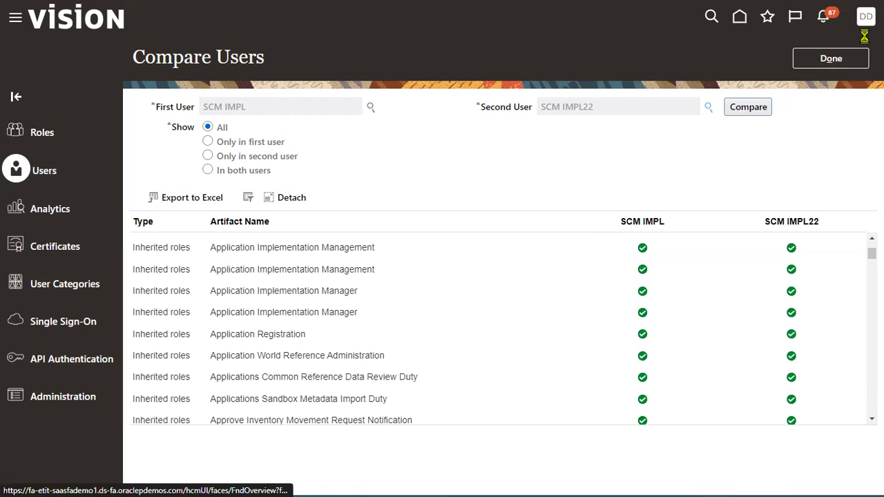
left_click(632, 213)
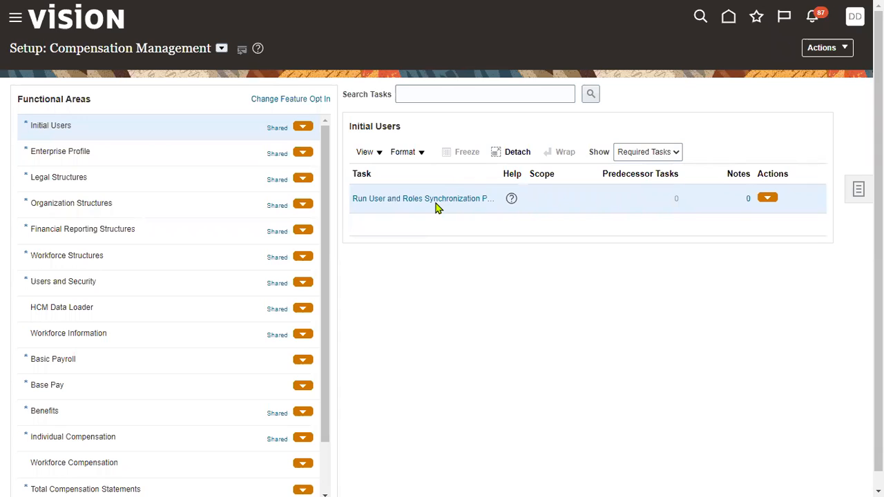
Step: Search setup tasks for role%provision% and open Manage Role Provisioning Rules via Role Provisioning Rule
left_click(858, 191)
left_click(778, 236)
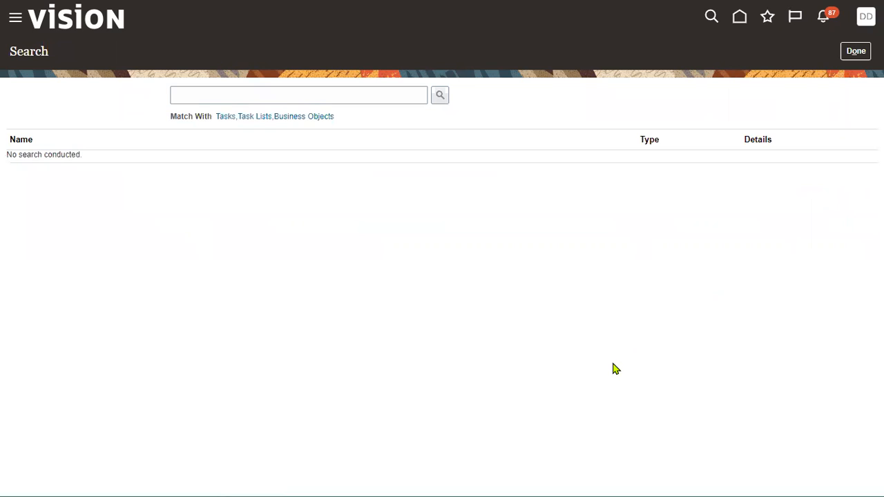
left_click(287, 95)
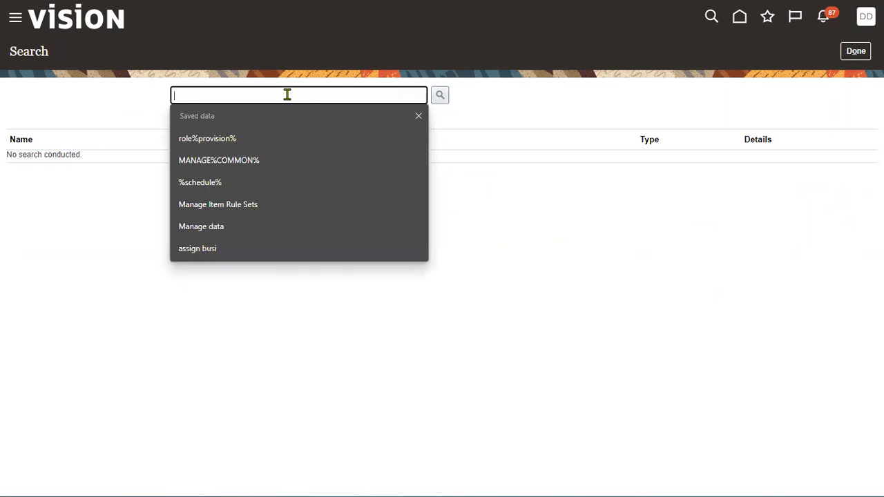
left_click(253, 136)
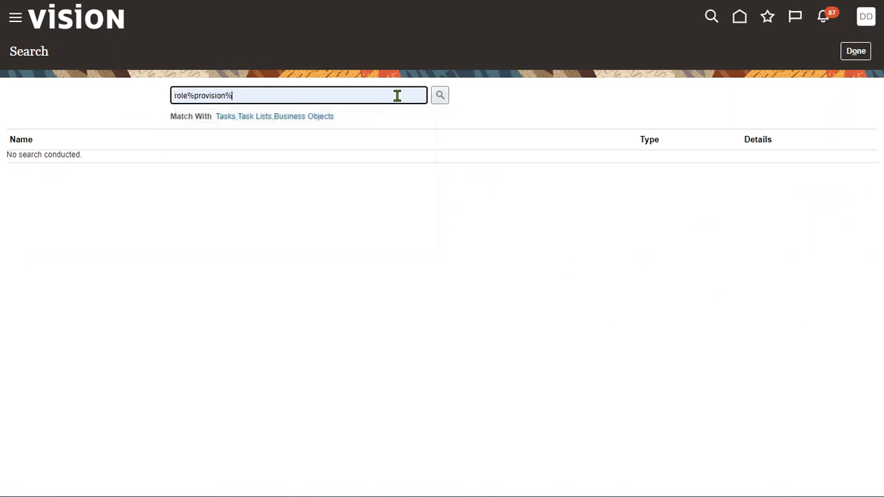
left_click(441, 96)
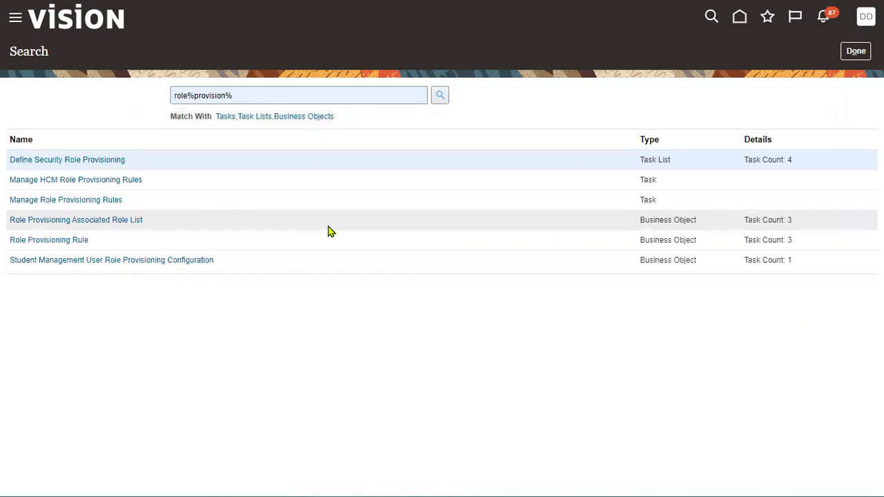
left_click(78, 241)
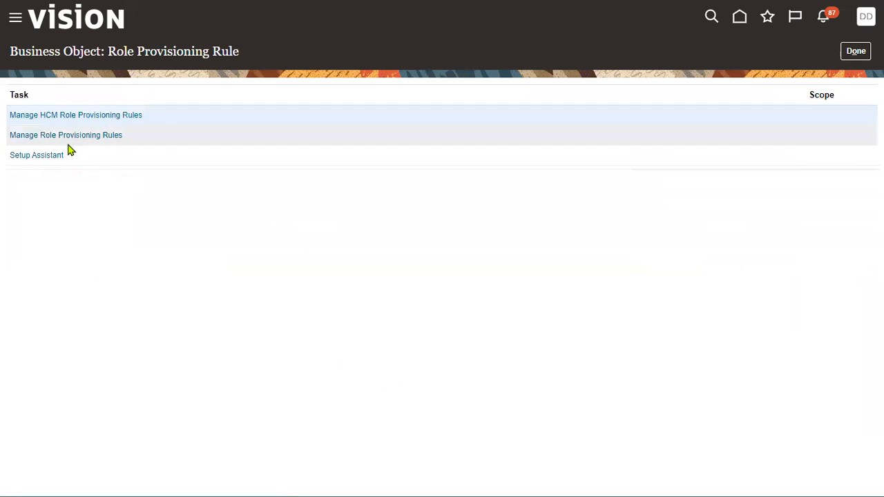
left_click(69, 135)
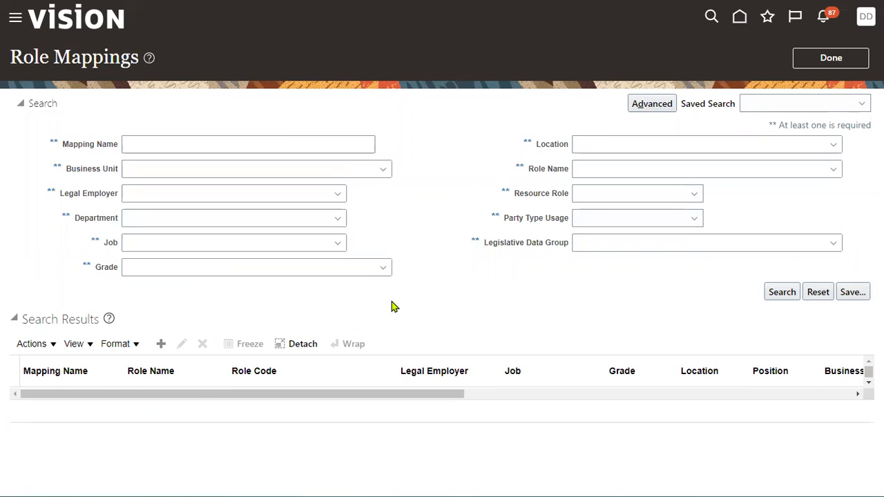
Step: Look up the Production Schedule Management role in the Role Name search, then cancel
left_click(834, 171)
left_click(834, 171)
left_click(597, 210)
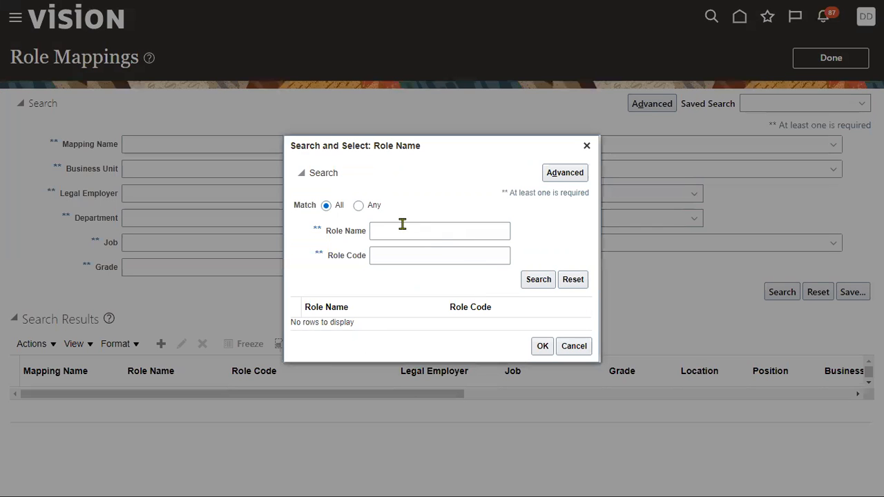
left_click(402, 230)
type("Production Schedule Management")
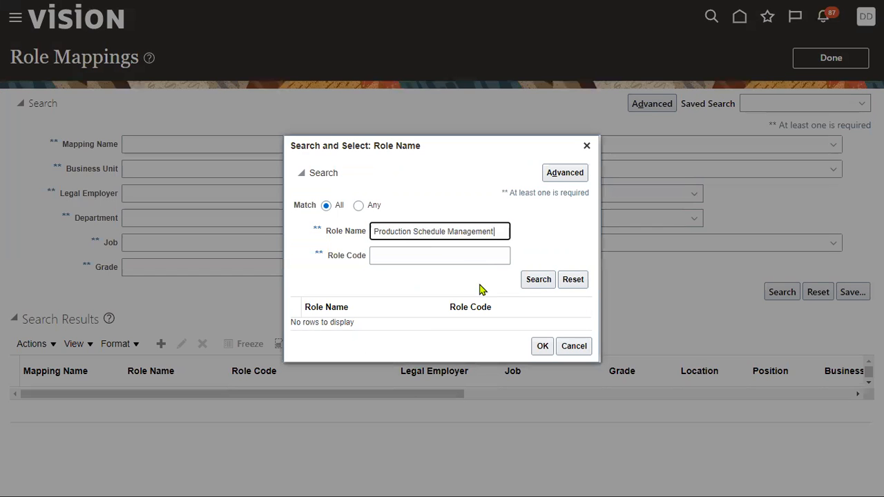
left_click(537, 283)
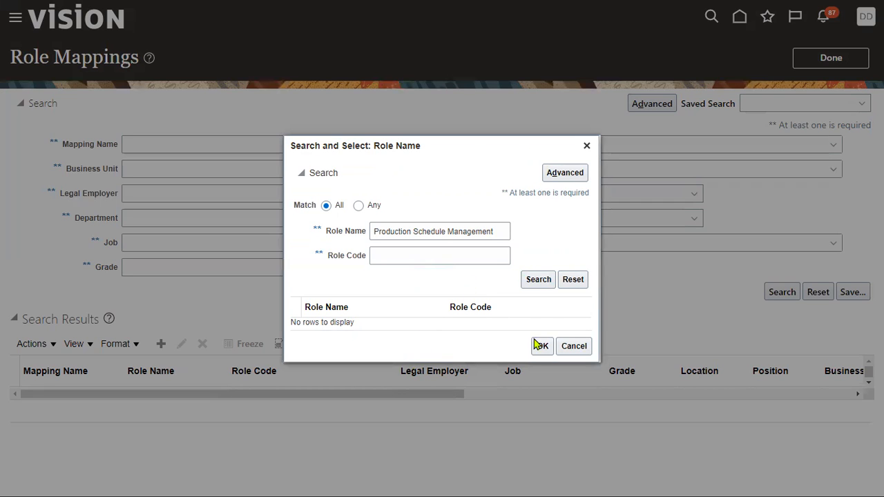
left_click(568, 346)
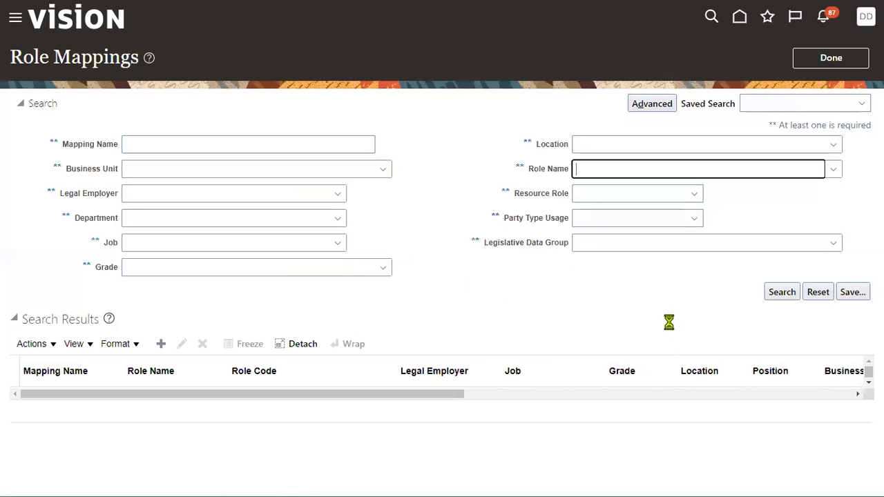
Step: Search mappings named Production Schedule Management, find none, and start a new role mapping
left_click(230, 143)
key("ctrl+v")
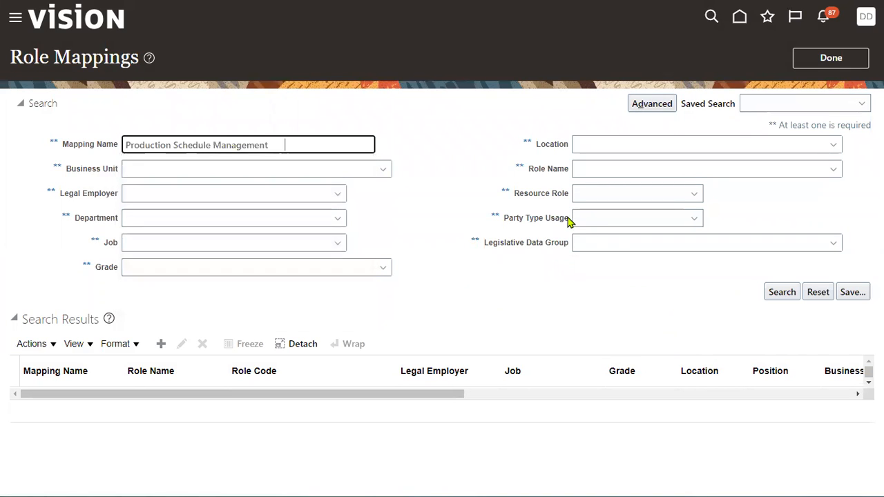
left_click(788, 294)
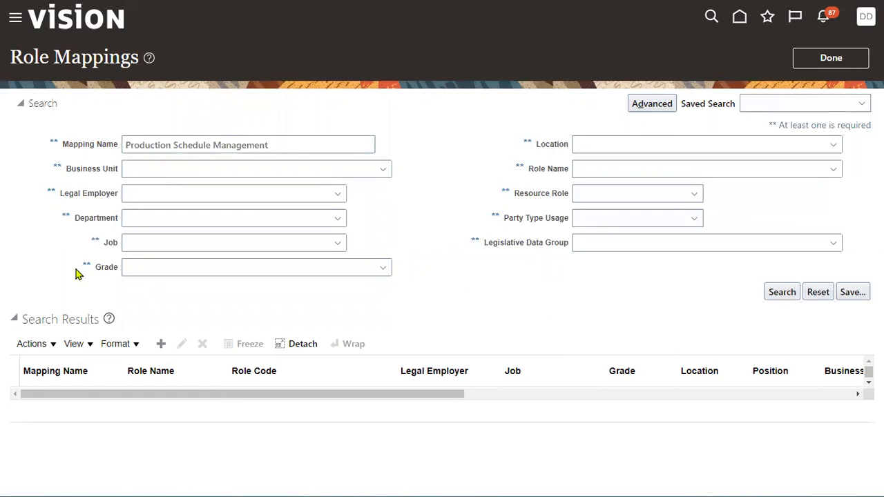
left_click_drag(12, 54, 112, 66)
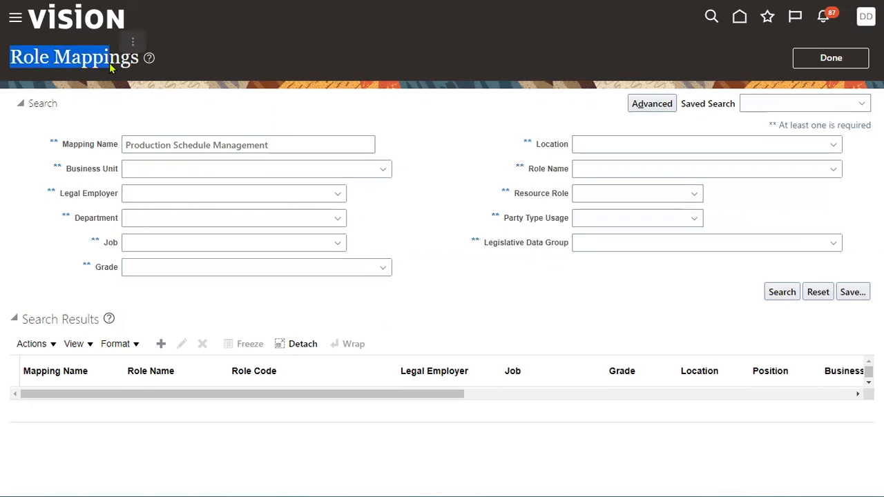
left_click(161, 345)
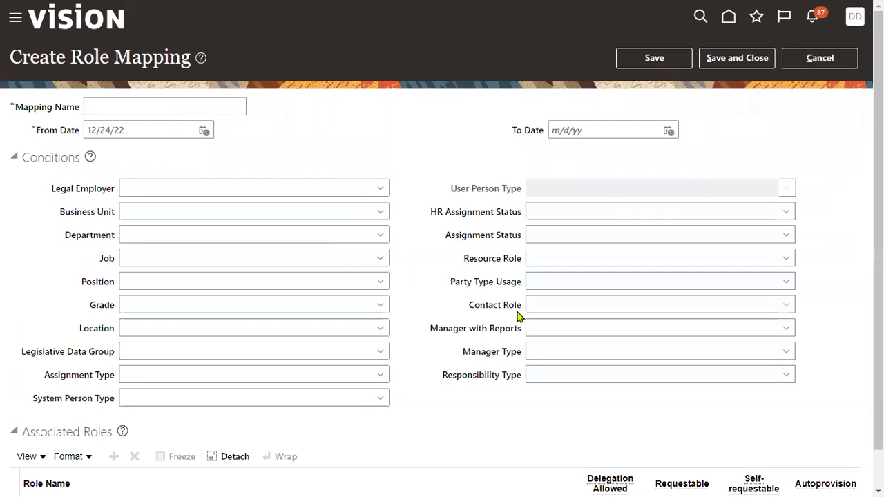
Step: Cancel the unsaved role mapping, confirm discarding it, and close Role Mappings with Done
scroll(523, 373, "down", 2)
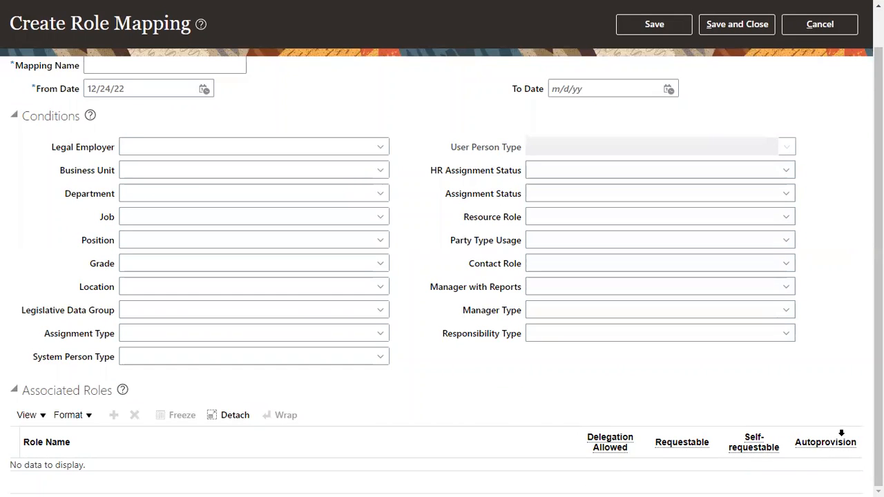
mouse_move(834, 440)
scroll(787, 139, "up", 2)
left_click(809, 62)
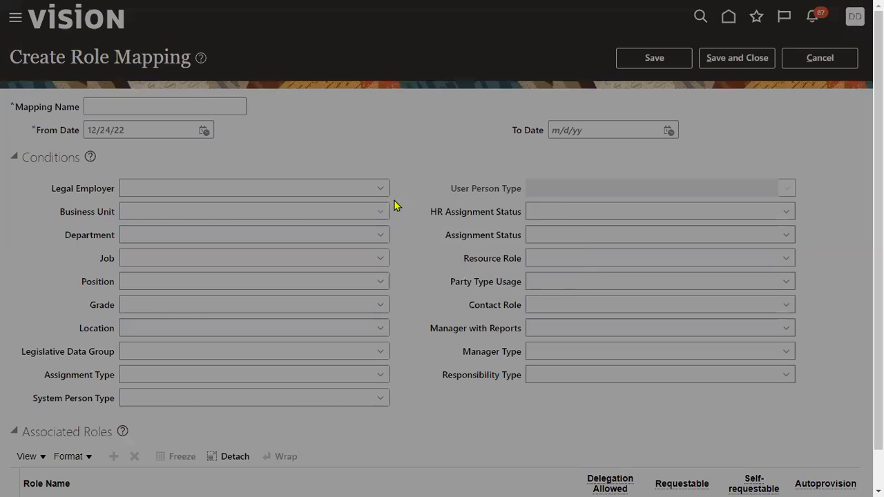
left_click(534, 270)
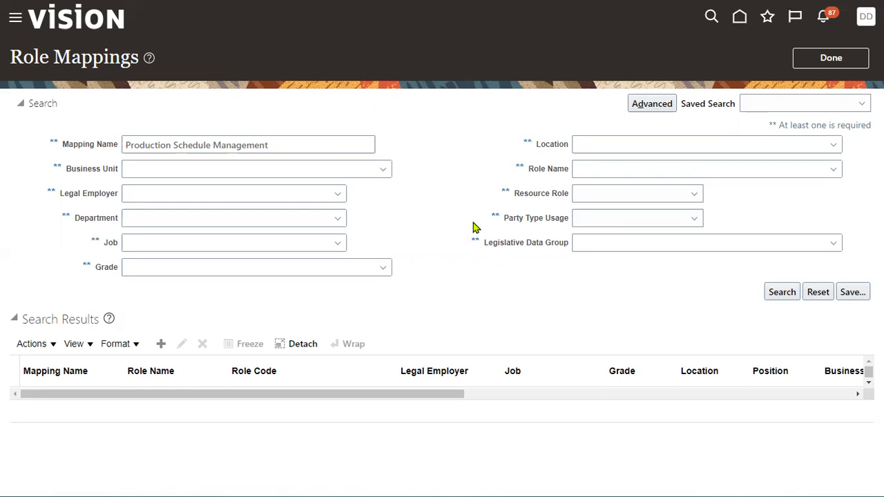
left_click(851, 58)
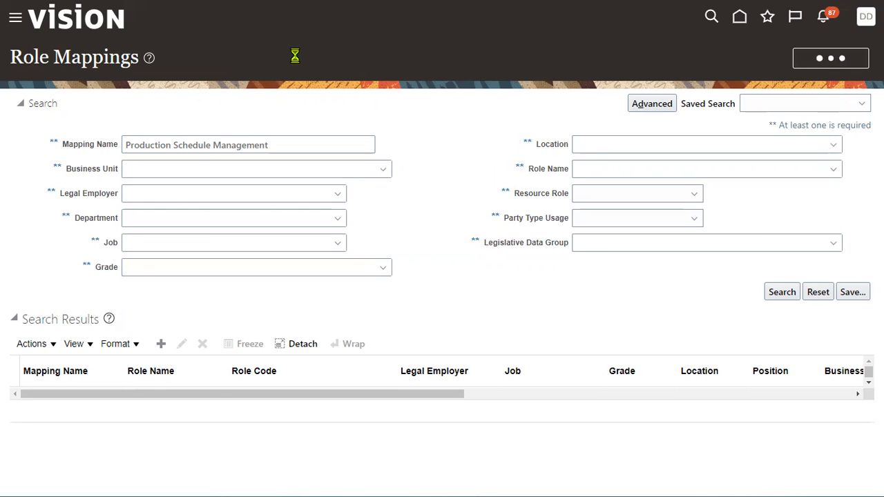